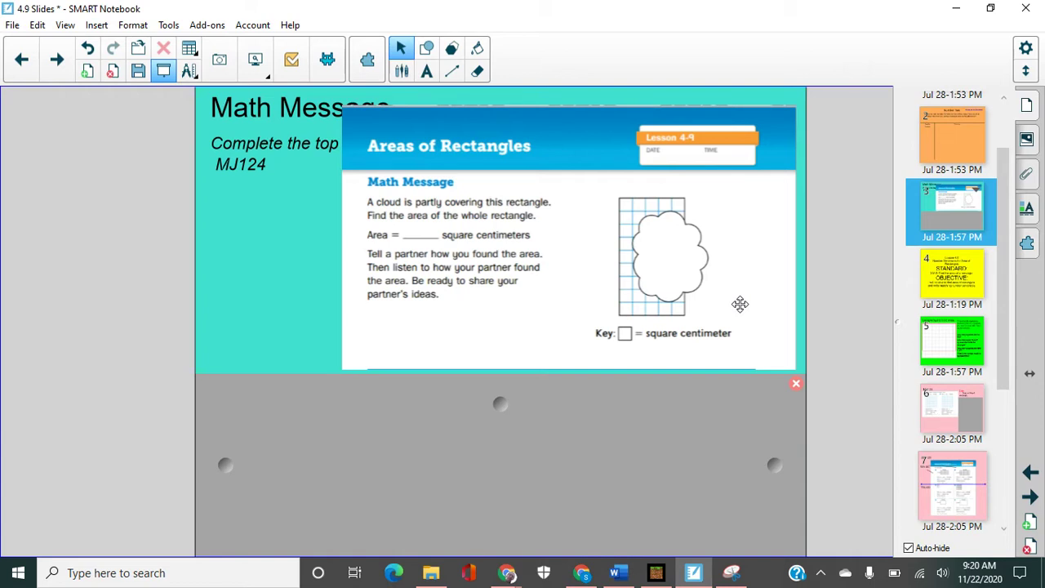
With the black freehand pen, circle 'area of the' in the Math Message problem
{"action": "left_click", "coordinate": [402, 71]}
{"action": "mouse_move", "coordinate": [439, 201]}
{"action": "left_mouse_down"}
{"action": "mouse_move", "coordinate": [432, 247]}
{"action": "mouse_move", "coordinate": [445, 210]}
{"action": "left_mouse_up"}
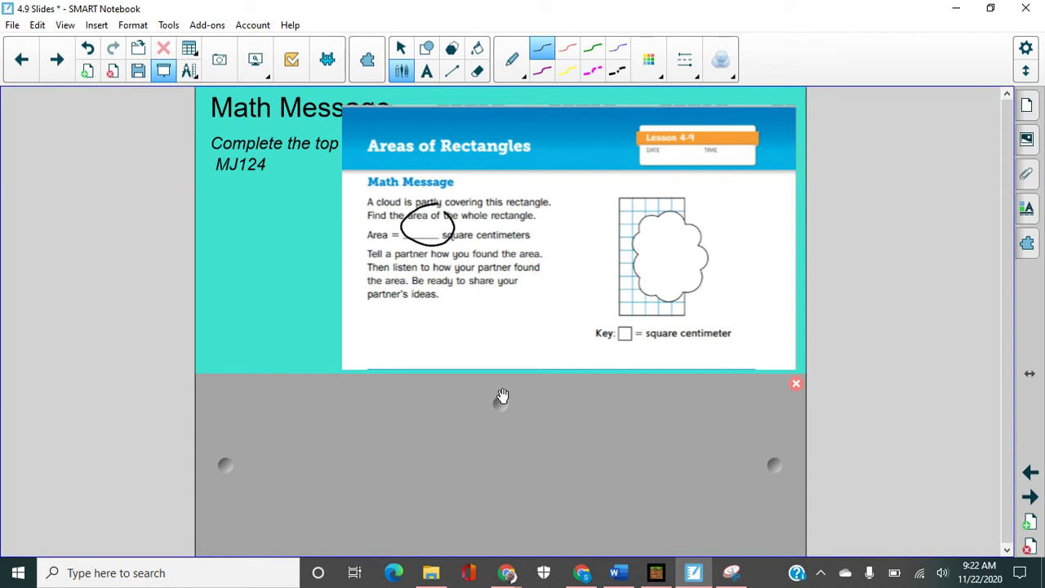
Pull the Screen Shade down to reveal the three area questions, then advance to Lesson 4.9
{"action": "left_click_drag", "start_coordinate": [495, 401], "coordinate": [496, 515]}
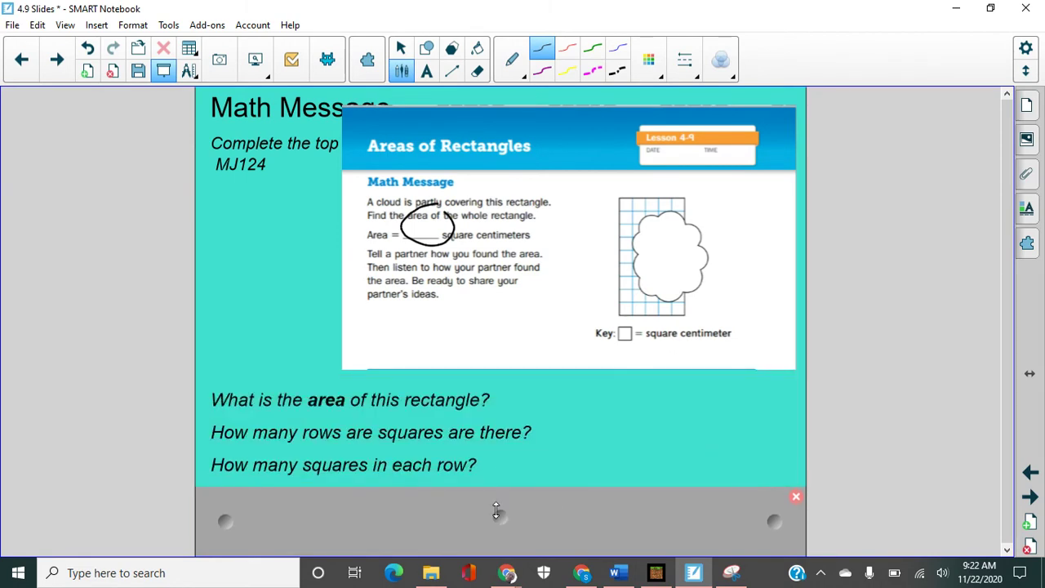
{"action": "left_click", "coordinate": [1028, 499]}
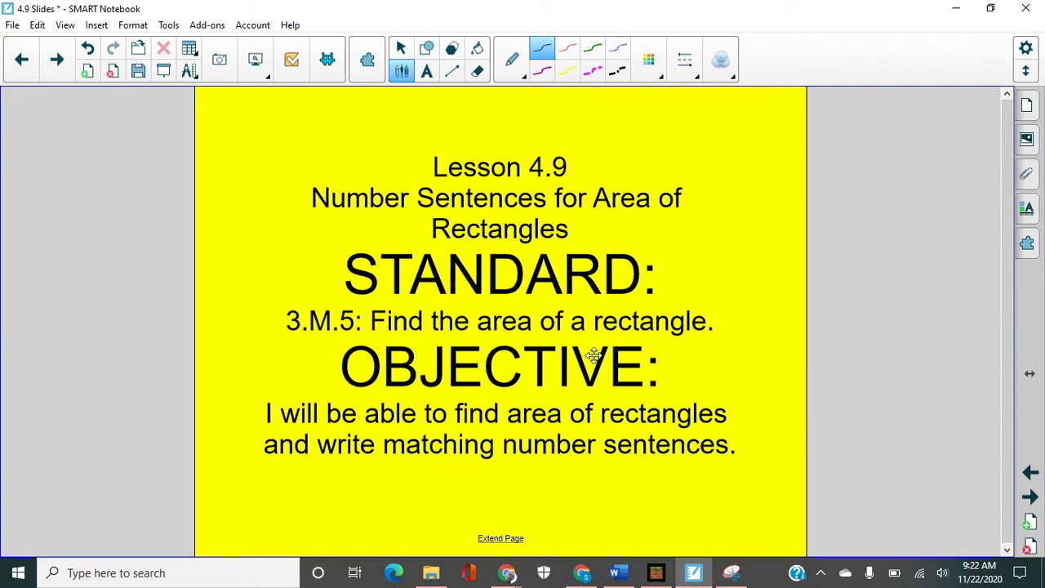
Advance to the Using Arrays to Find Area page
{"action": "left_click", "coordinate": [1029, 497]}
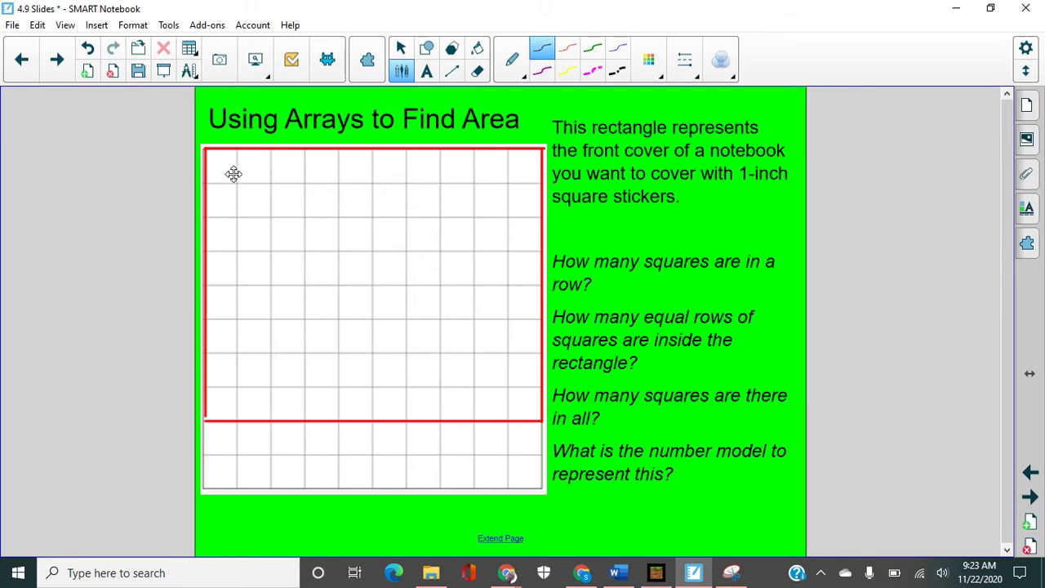
In green ink, write 80 with a small mark in the grid, circle them, then advance to MJ 124
{"action": "left_click", "coordinate": [593, 48]}
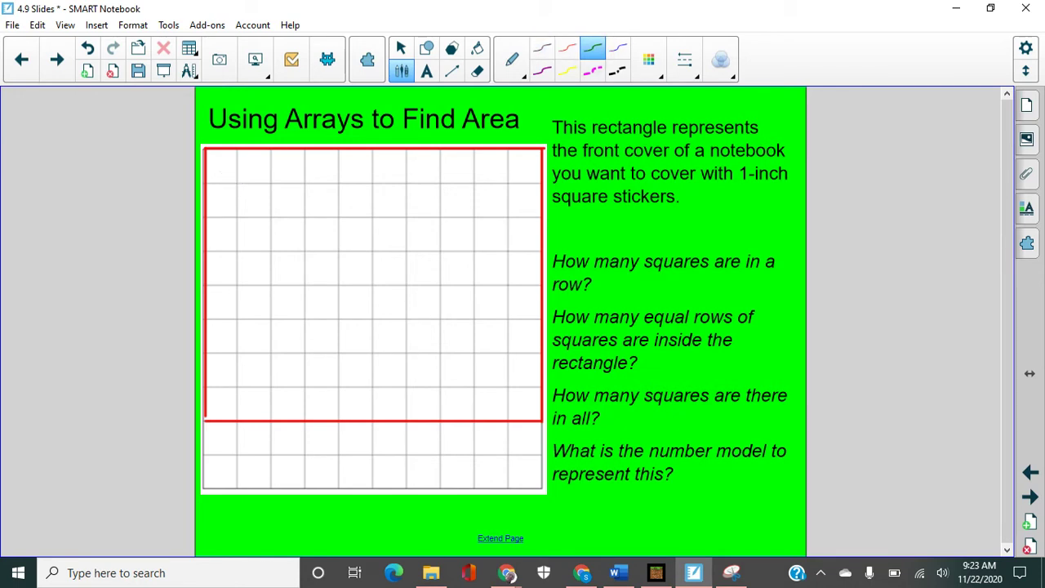
{"action": "mouse_move", "coordinate": [309, 245]}
{"action": "left_mouse_down"}
{"action": "mouse_move", "coordinate": [264, 269]}
{"action": "mouse_move", "coordinate": [282, 314]}
{"action": "mouse_move", "coordinate": [317, 247]}
{"action": "left_mouse_up"}
{"action": "mouse_move", "coordinate": [339, 242]}
{"action": "left_mouse_down"}
{"action": "mouse_move", "coordinate": [329, 263]}
{"action": "mouse_move", "coordinate": [341, 242]}
{"action": "left_mouse_up"}
{"action": "left_click_drag", "start_coordinate": [394, 278], "coordinate": [411, 282]}
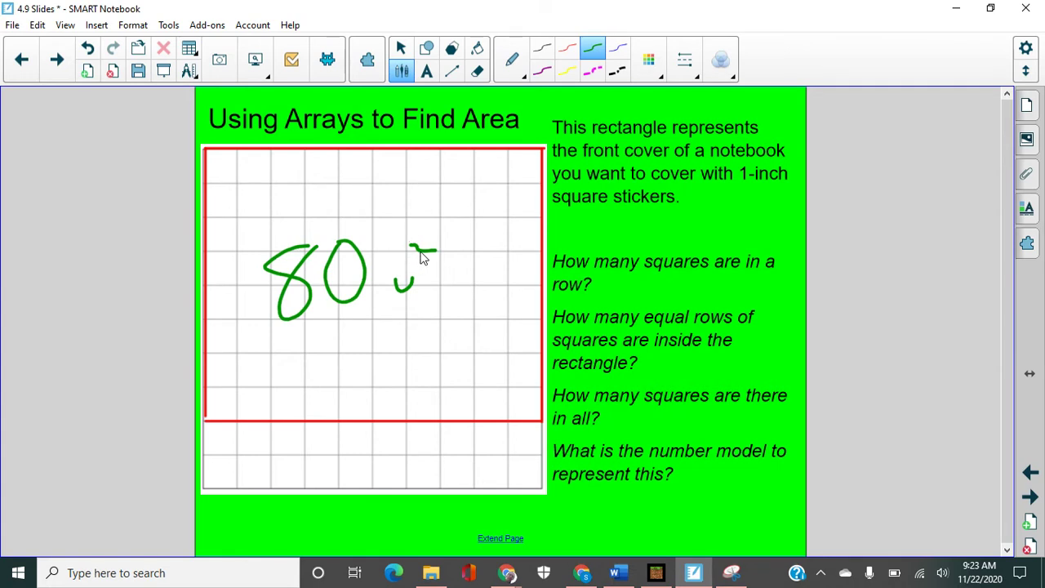
{"action": "mouse_move", "coordinate": [451, 221]}
{"action": "left_mouse_down"}
{"action": "mouse_move", "coordinate": [289, 205]}
{"action": "mouse_move", "coordinate": [478, 275]}
{"action": "mouse_move", "coordinate": [454, 219]}
{"action": "left_mouse_up"}
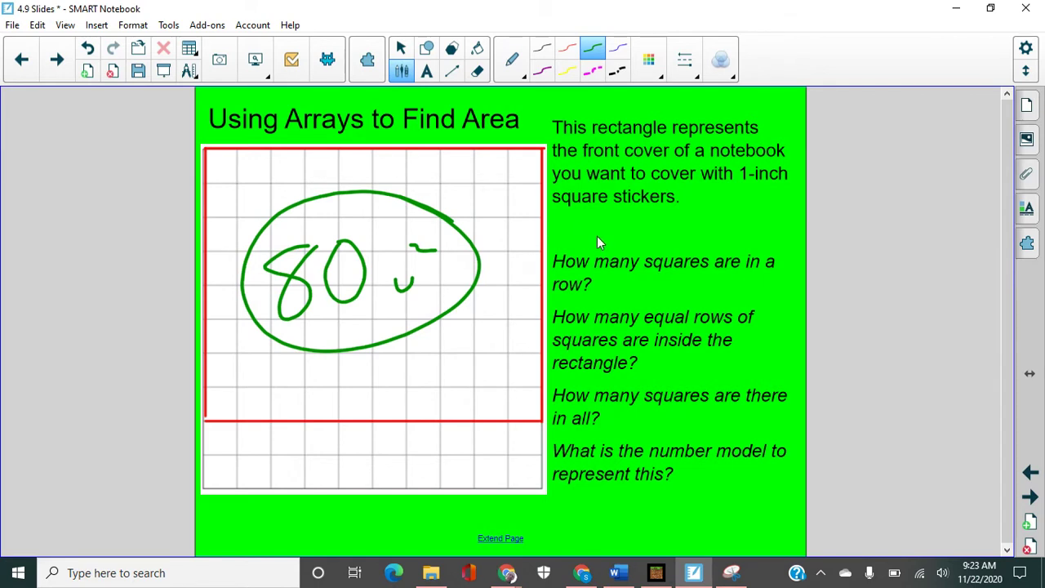
{"action": "left_click", "coordinate": [1031, 496]}
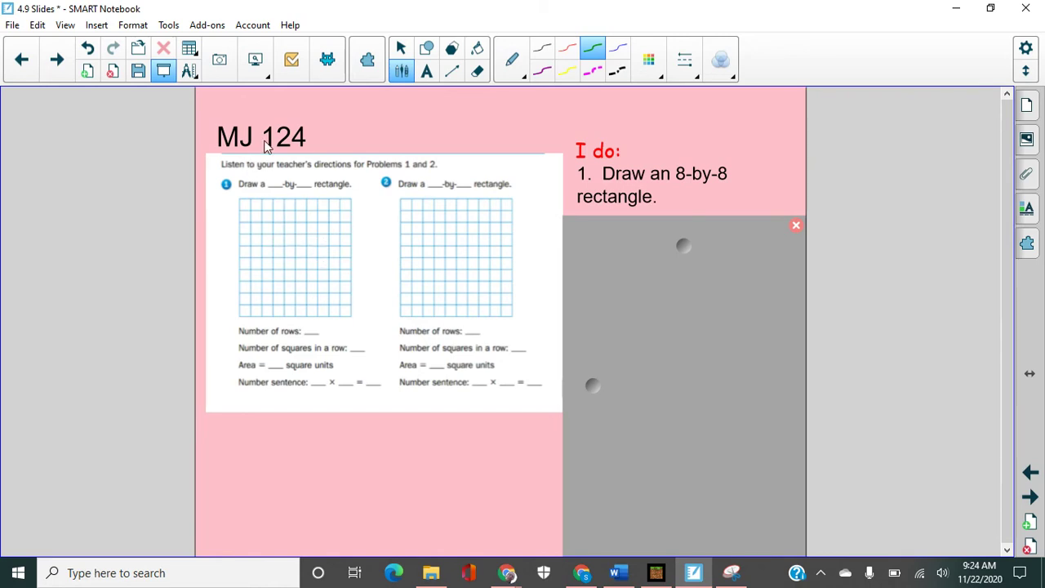
Page back to Math Message, forward again to MJ 124, and select its worksheet image to copy
{"action": "left_click", "coordinate": [1031, 473]}
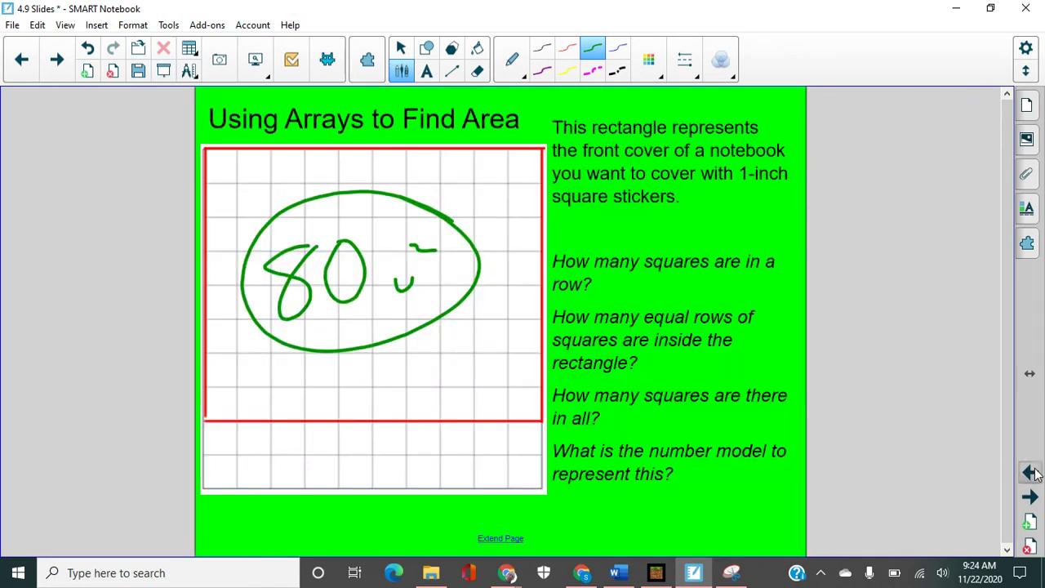
{"action": "left_click", "coordinate": [1031, 472]}
{"action": "left_click", "coordinate": [1031, 473]}
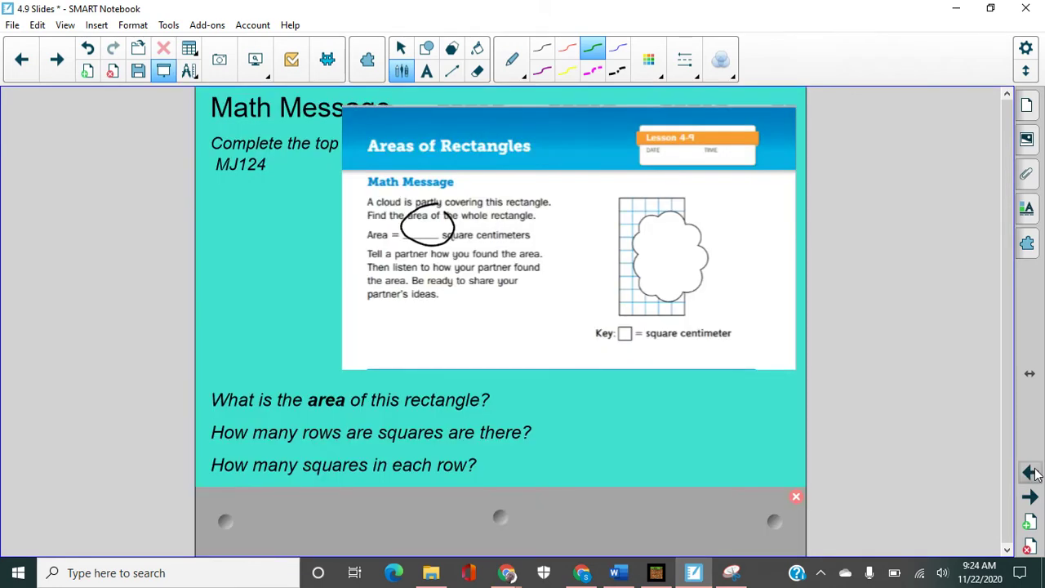
{"action": "left_click", "coordinate": [1031, 497]}
{"action": "left_click", "coordinate": [1032, 497]}
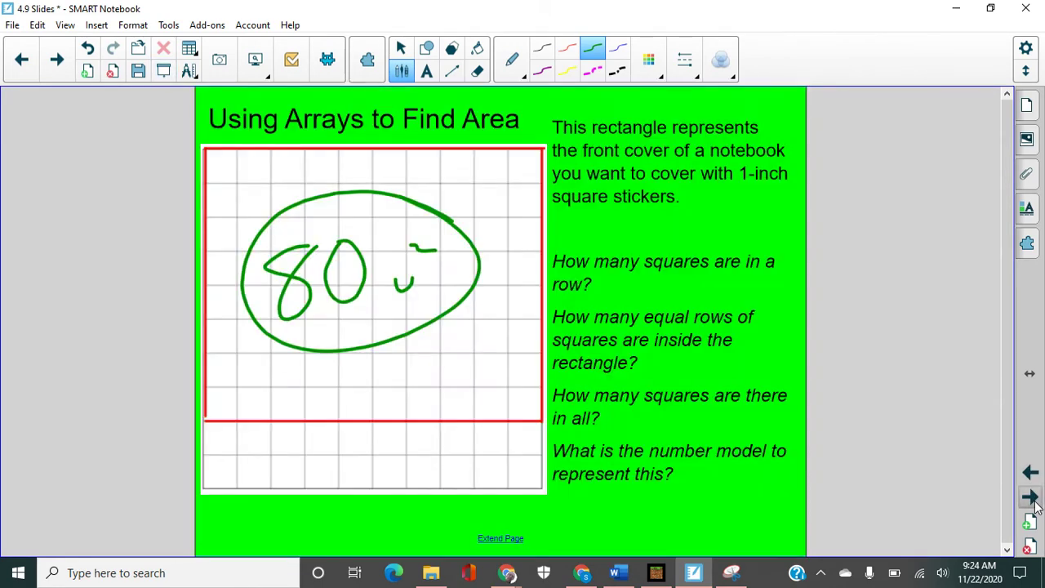
{"action": "left_click", "coordinate": [1031, 497]}
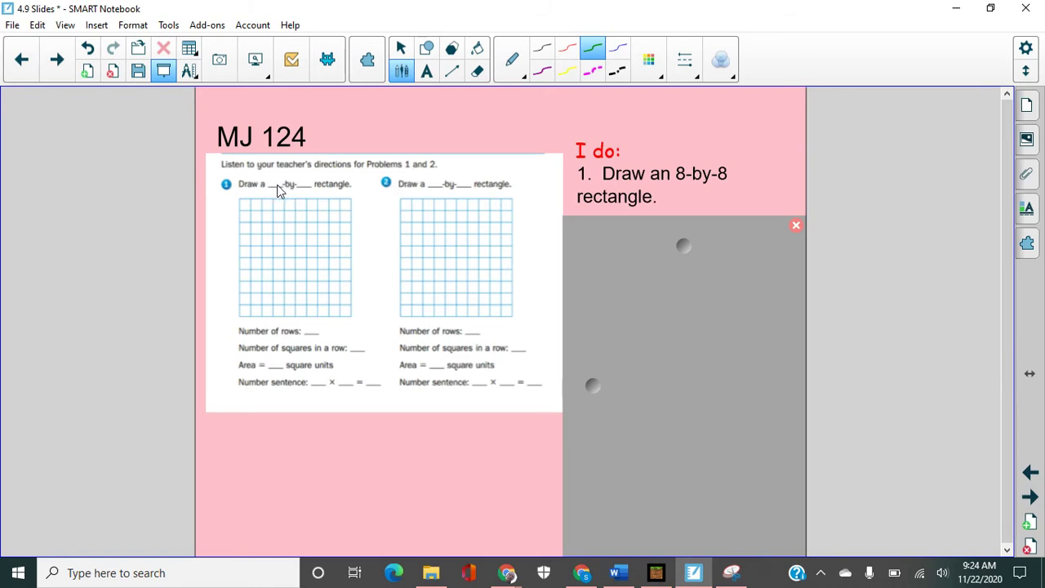
{"action": "left_click", "coordinate": [482, 349]}
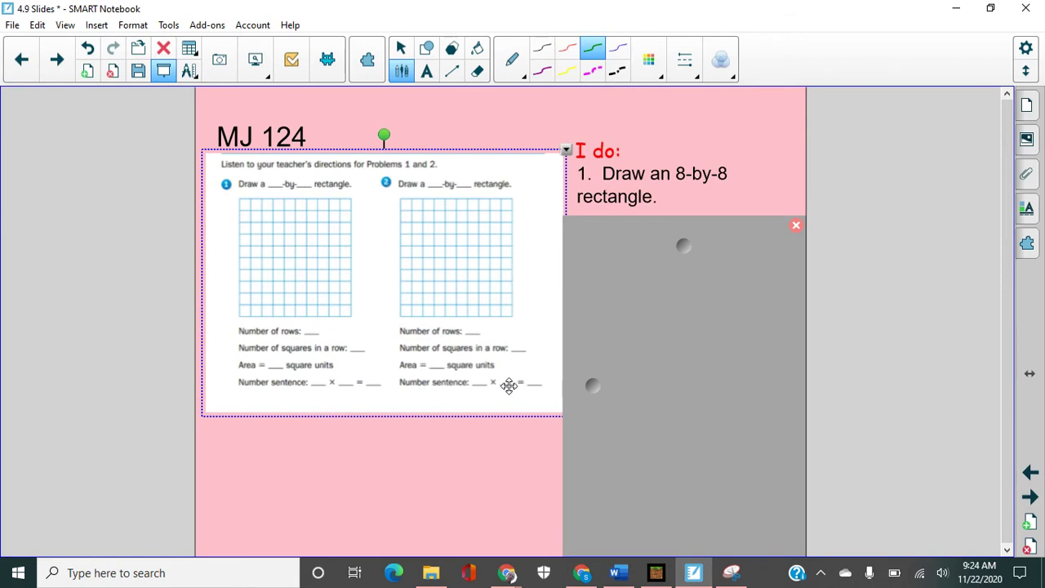
Paste the copied worksheet onto a new blank page and enlarge it to fill the page
{"action": "left_click", "coordinate": [87, 71]}
{"action": "right_click", "coordinate": [295, 164]}
{"action": "left_click", "coordinate": [312, 167]}
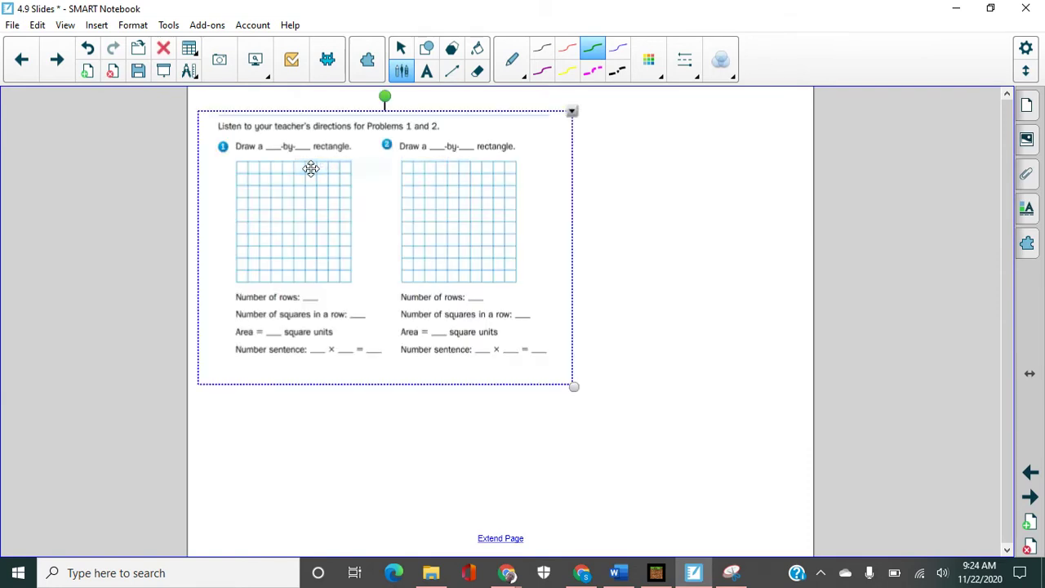
{"action": "left_click_drag", "start_coordinate": [575, 382], "coordinate": [863, 516]}
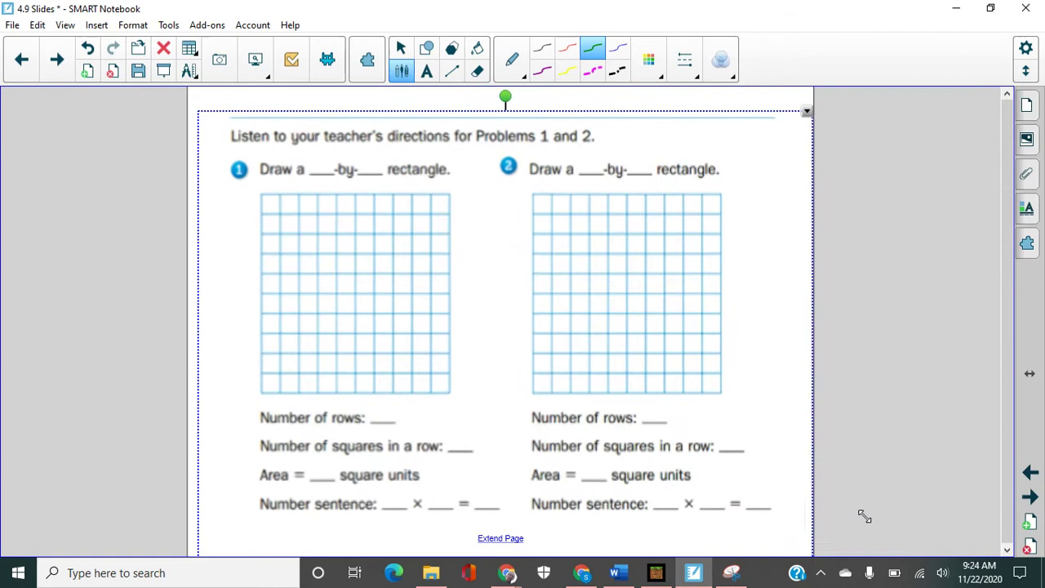
Write purple 8 and 8 in problem 1's rectangle blanks
{"action": "left_click", "coordinate": [542, 69]}
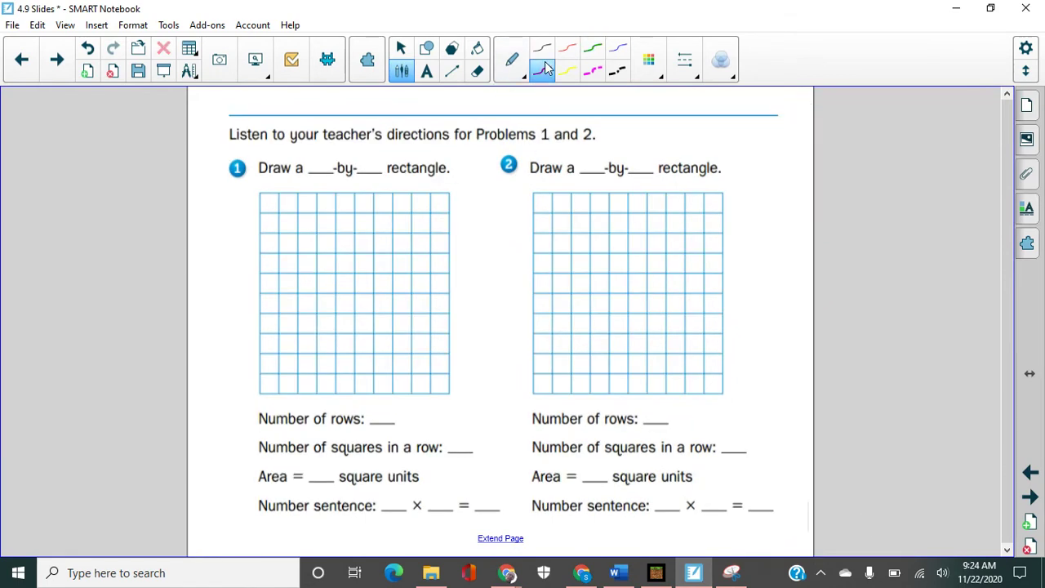
{"action": "mouse_move", "coordinate": [328, 135]}
{"action": "left_mouse_down"}
{"action": "mouse_move", "coordinate": [330, 163]}
{"action": "mouse_move", "coordinate": [323, 153]}
{"action": "left_mouse_up"}
{"action": "left_click_drag", "start_coordinate": [382, 135], "coordinate": [389, 160]}
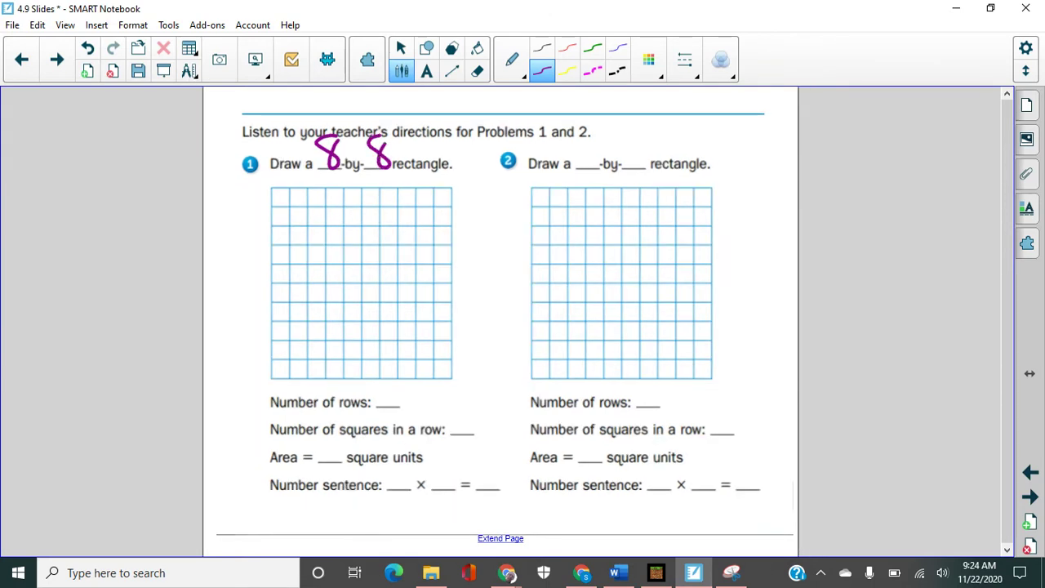
{"action": "left_click", "coordinate": [451, 71]}
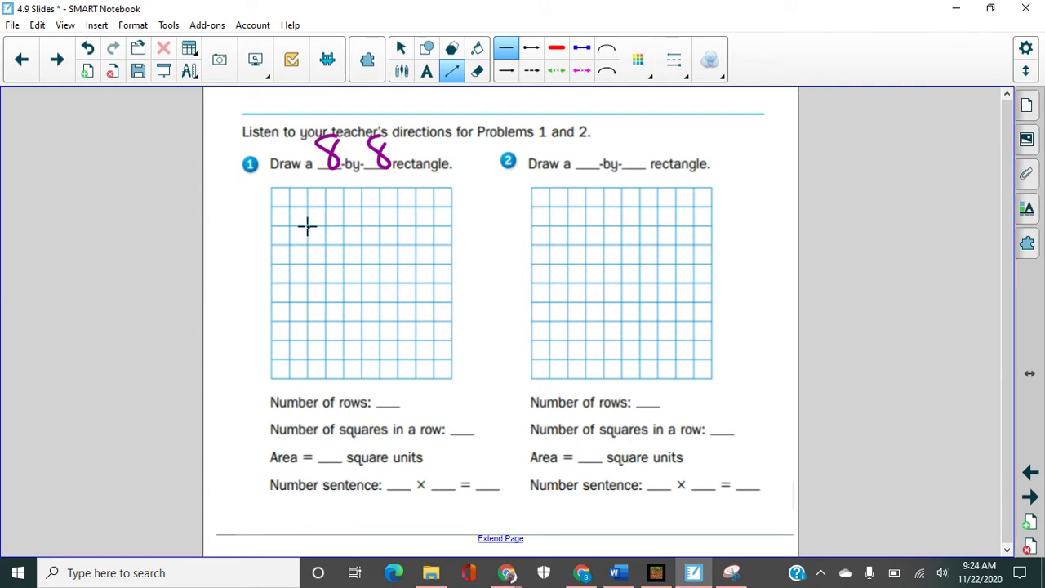
Draw left, top, right and bottom straight lines forming the 8-by-8 square on problem 1's grid
{"action": "left_click_drag", "start_coordinate": [307, 228], "coordinate": [312, 375]}
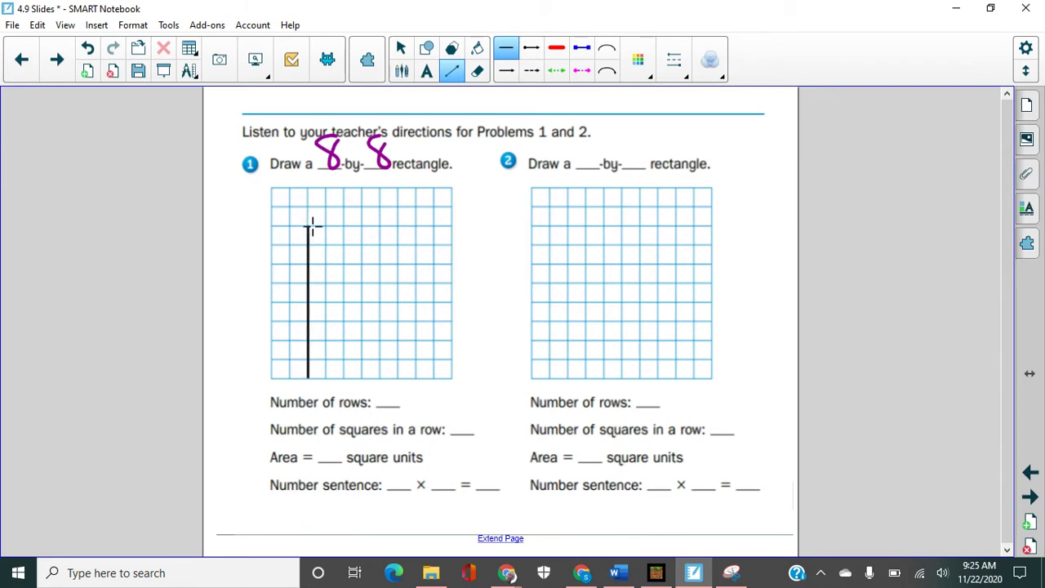
{"action": "left_click_drag", "start_coordinate": [307, 226], "coordinate": [454, 226]}
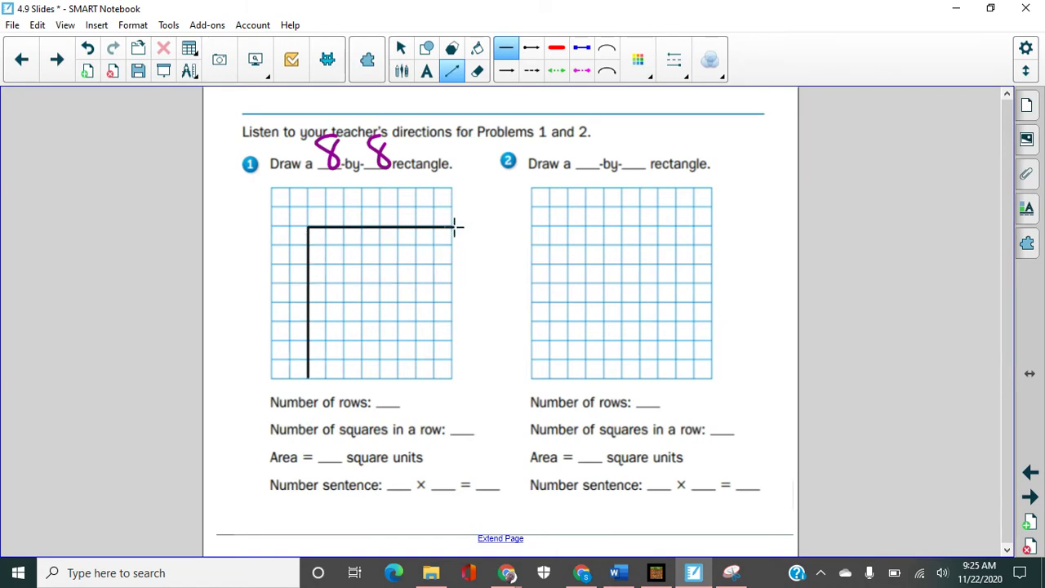
{"action": "left_click_drag", "start_coordinate": [452, 228], "coordinate": [454, 379]}
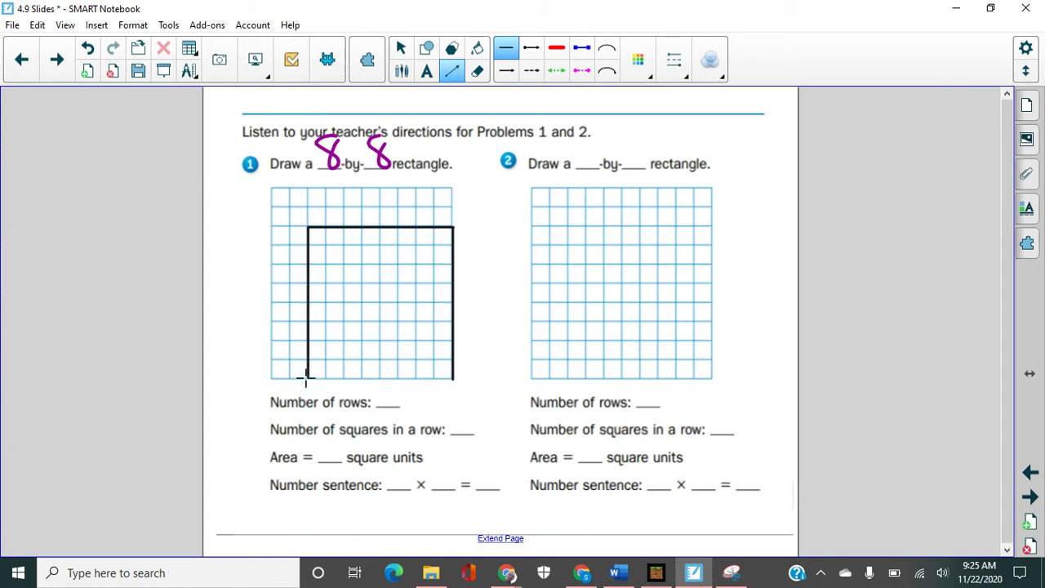
{"action": "left_click_drag", "start_coordinate": [308, 378], "coordinate": [452, 378]}
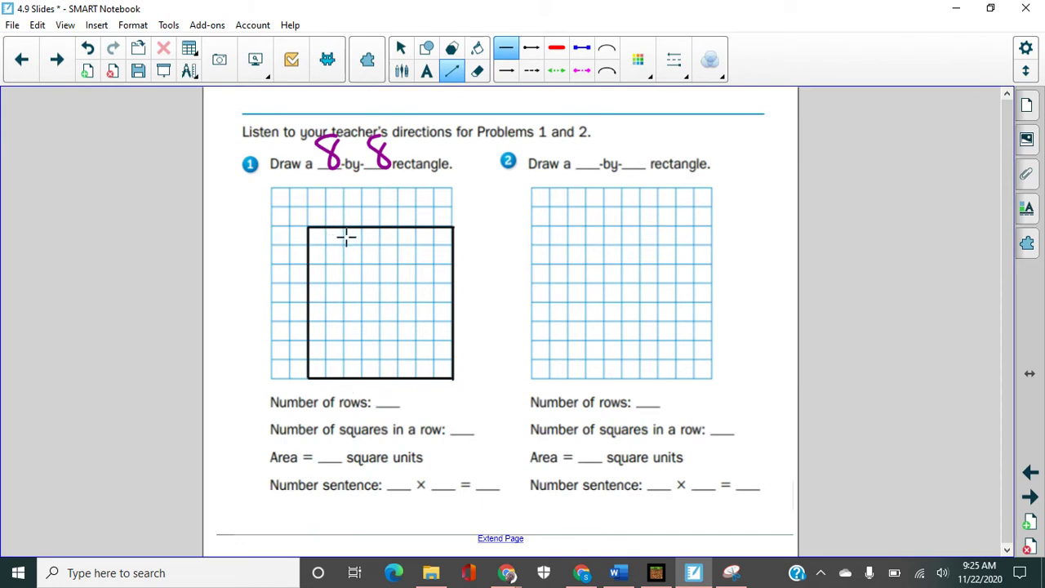
{"action": "left_click", "coordinate": [401, 70]}
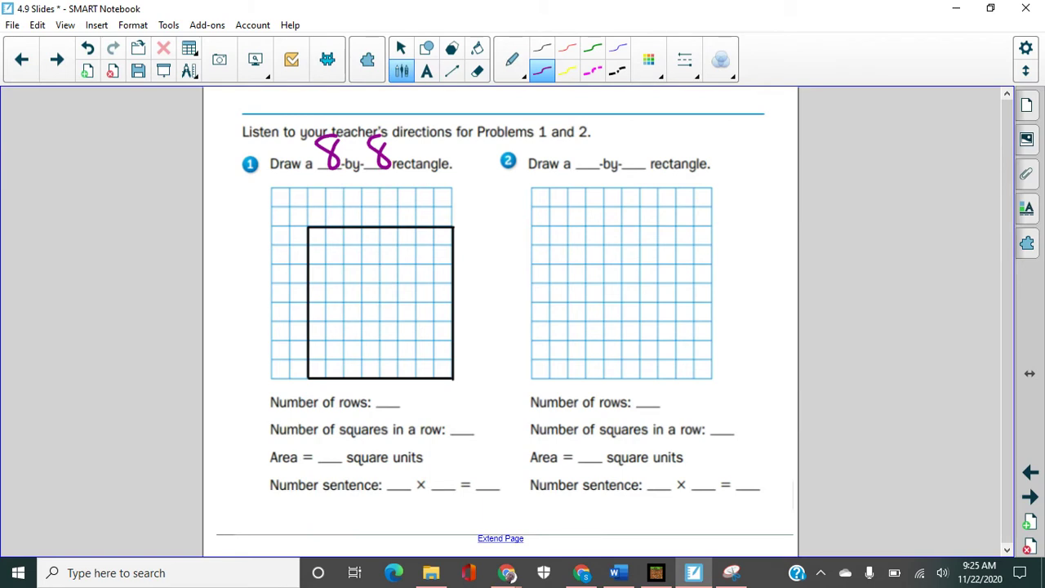
Write 8 rows and 8 squares per row, and circle the 8-by-8 dimensions
{"action": "mouse_move", "coordinate": [400, 391]}
{"action": "left_mouse_down"}
{"action": "mouse_move", "coordinate": [384, 402]}
{"action": "mouse_move", "coordinate": [399, 392]}
{"action": "left_mouse_up"}
{"action": "left_click_drag", "start_coordinate": [474, 400], "coordinate": [485, 401]}
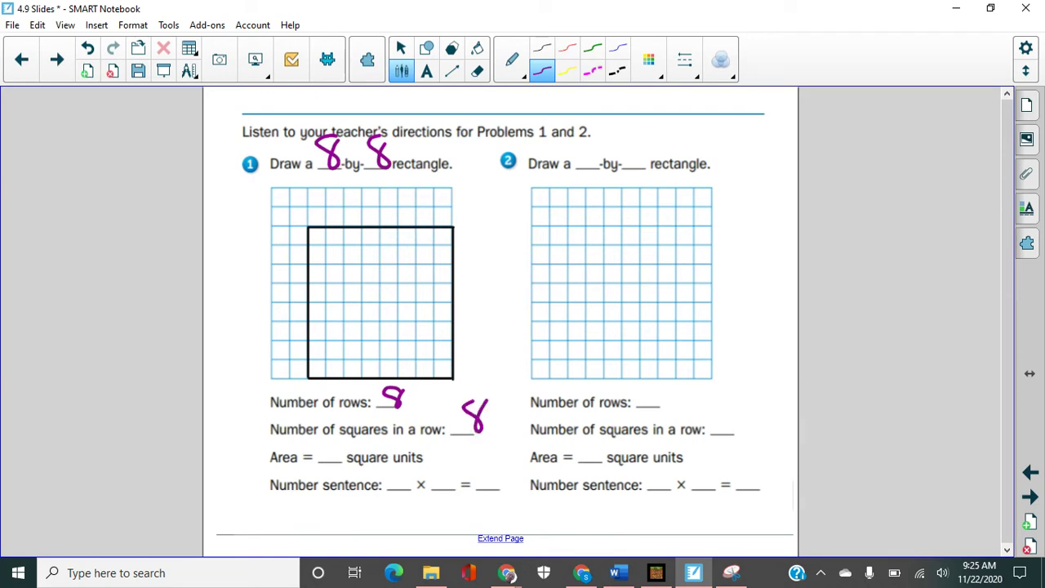
{"action": "mouse_move", "coordinate": [396, 106]}
{"action": "left_mouse_down"}
{"action": "mouse_move", "coordinate": [313, 171]}
{"action": "mouse_move", "coordinate": [379, 104]}
{"action": "left_mouse_up"}
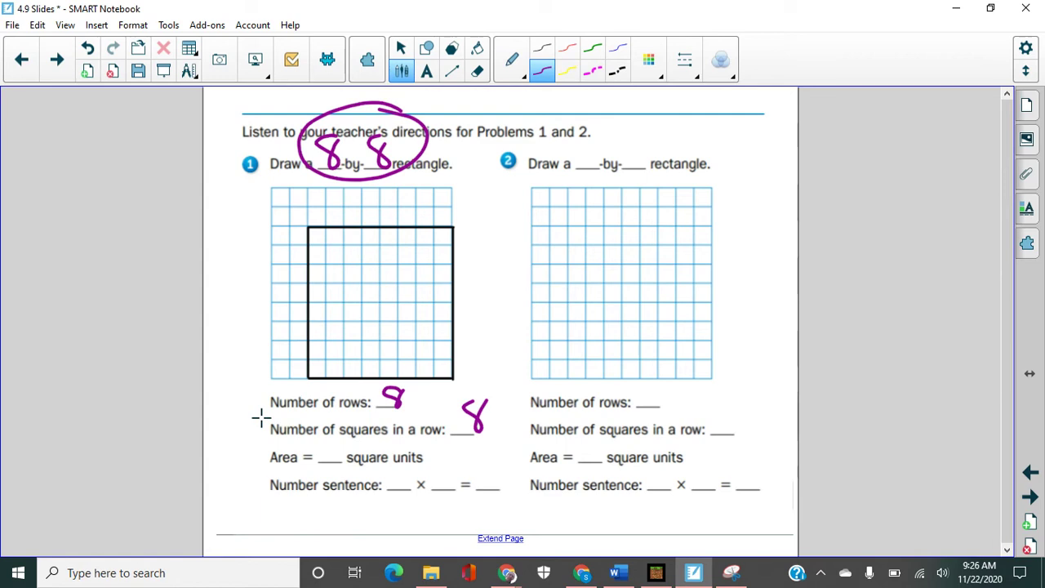
Write area 64 and the number sentence 8 × 8 = 64, then go back to MJ 124
{"action": "left_click_drag", "start_coordinate": [307, 441], "coordinate": [327, 462]}
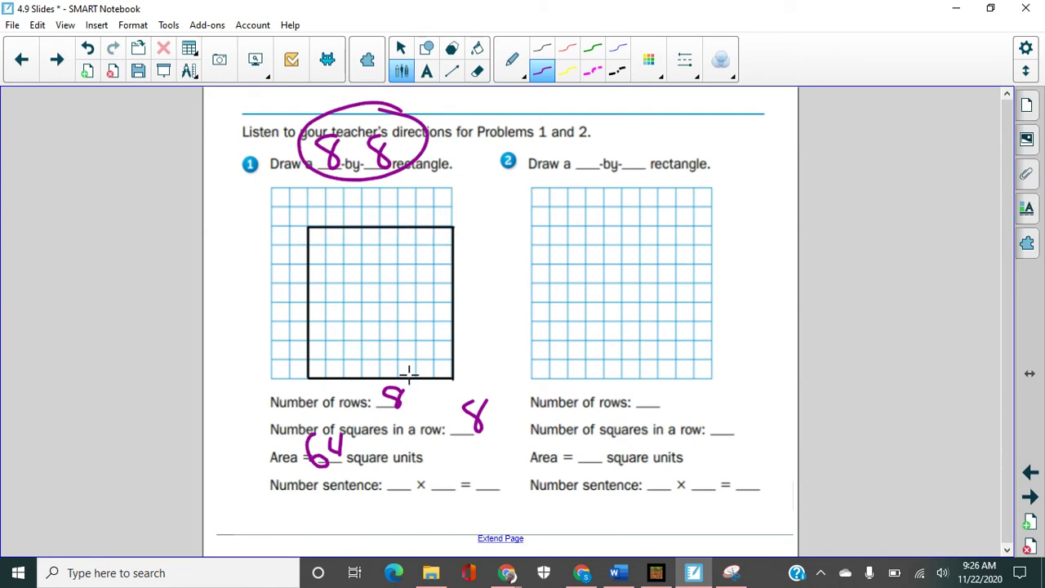
{"action": "mouse_move", "coordinate": [404, 456]}
{"action": "left_mouse_down"}
{"action": "mouse_move", "coordinate": [393, 461]}
{"action": "mouse_move", "coordinate": [397, 490]}
{"action": "mouse_move", "coordinate": [392, 472]}
{"action": "left_mouse_up"}
{"action": "mouse_move", "coordinate": [452, 456]}
{"action": "left_mouse_down"}
{"action": "mouse_move", "coordinate": [437, 483]}
{"action": "mouse_move", "coordinate": [448, 460]}
{"action": "mouse_move", "coordinate": [490, 483]}
{"action": "left_mouse_up"}
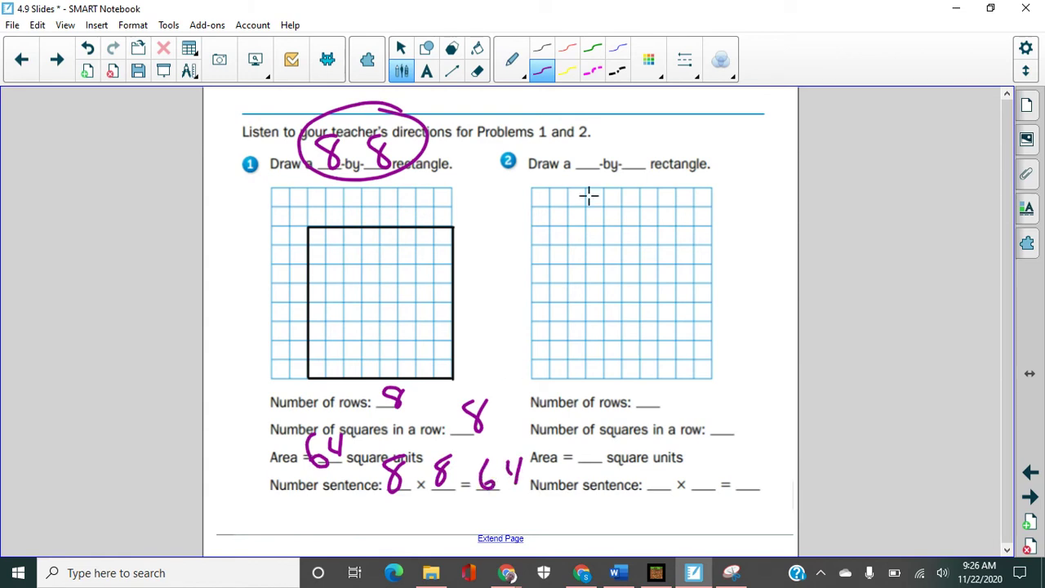
{"action": "left_click", "coordinate": [1030, 473]}
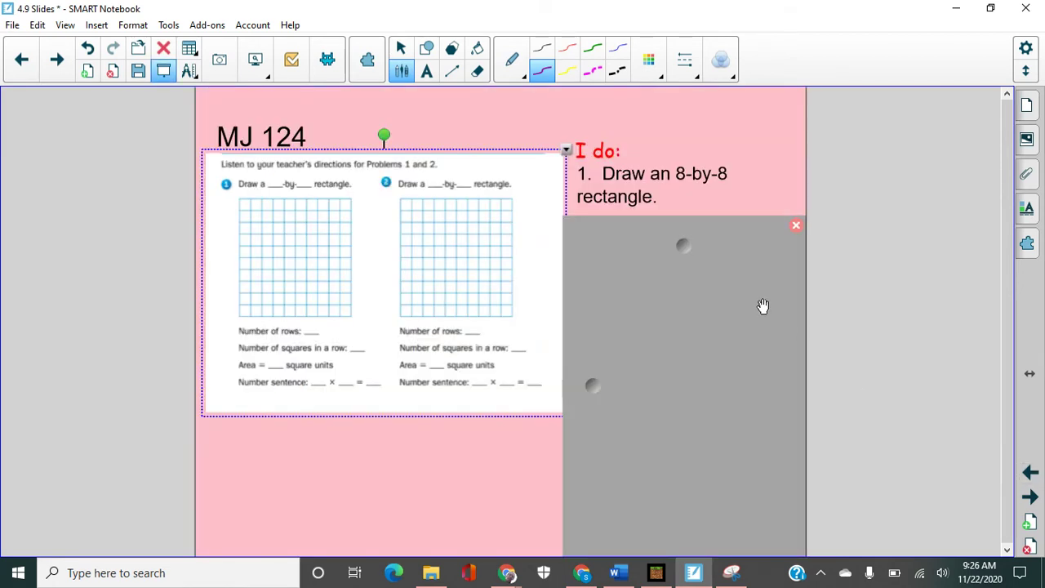
Reveal the 6-by-7 task, return to the enlarged worksheet and draw grid 2's left side
{"action": "left_click_drag", "start_coordinate": [684, 251], "coordinate": [684, 386]}
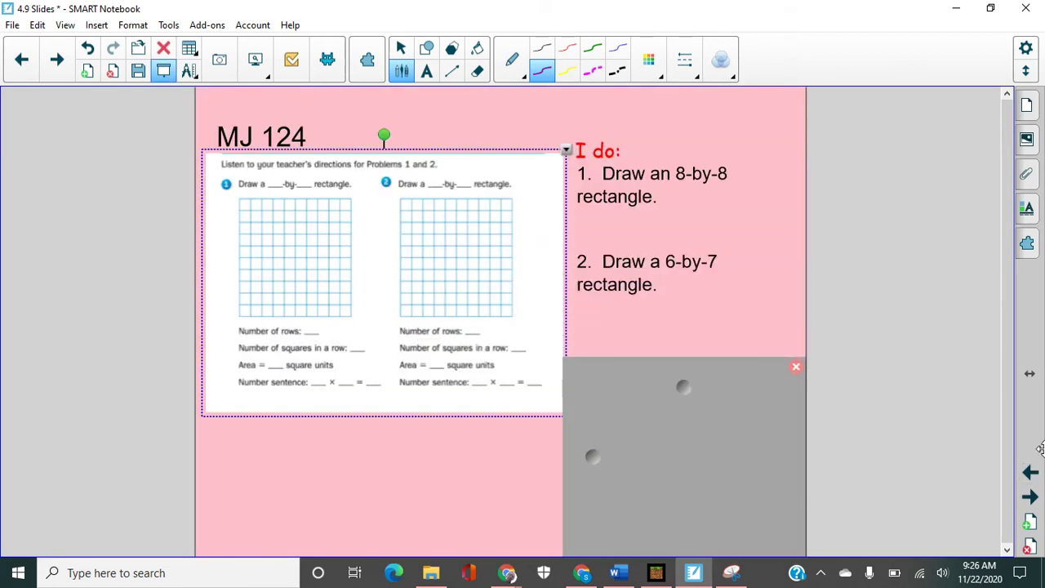
{"action": "left_click", "coordinate": [1031, 497]}
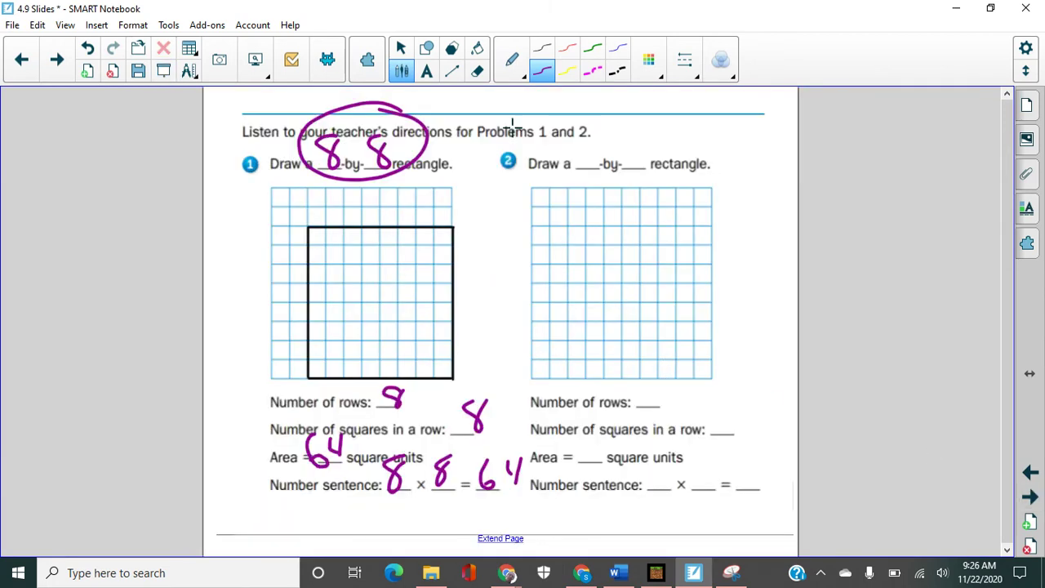
{"action": "left_click", "coordinate": [451, 72]}
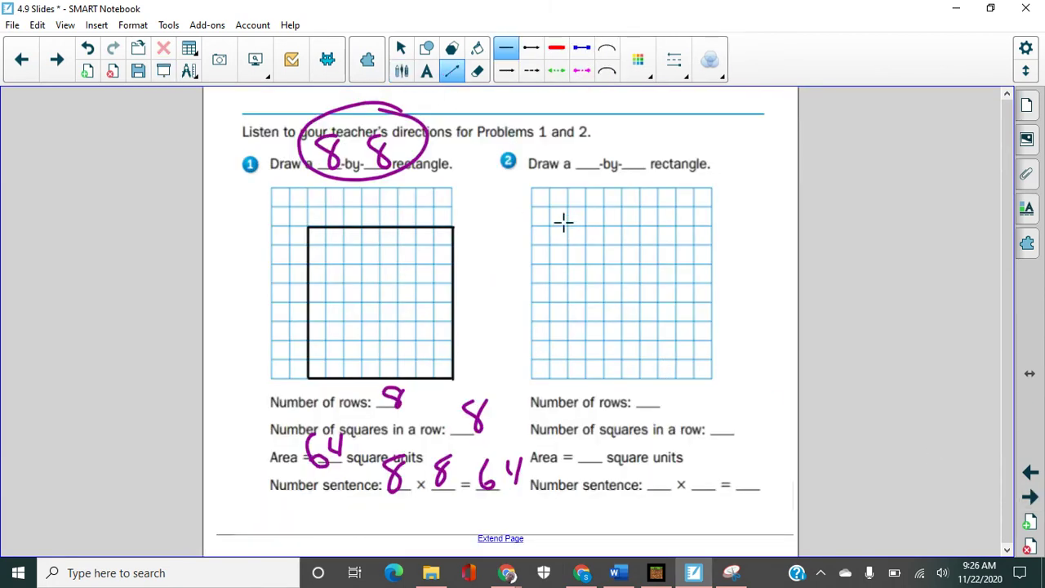
{"action": "left_click_drag", "start_coordinate": [568, 227], "coordinate": [569, 339]}
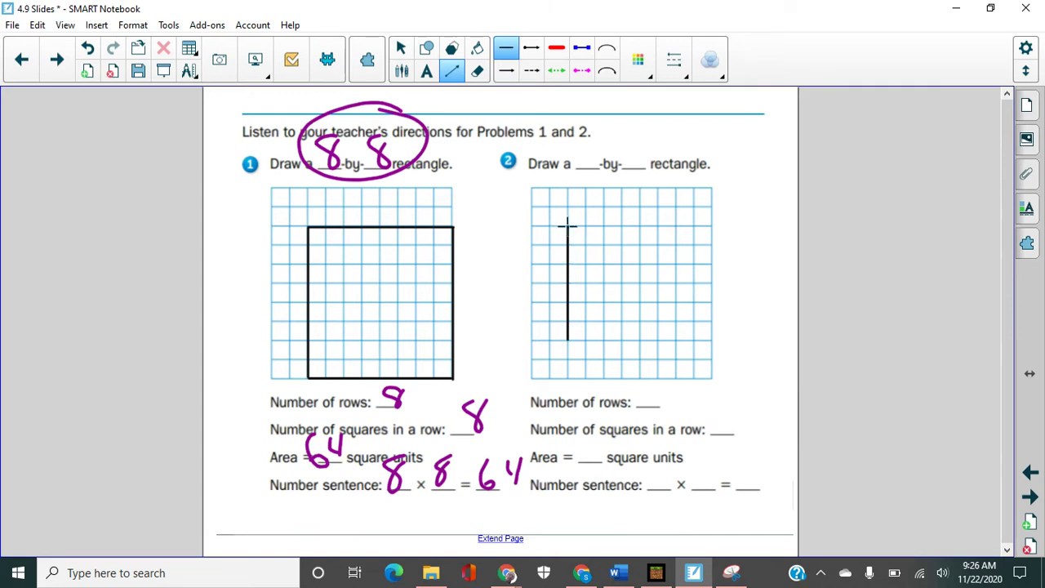
Write 6 and 7 in problem 2's rectangle blanks
{"action": "key", "text": "Escape"}
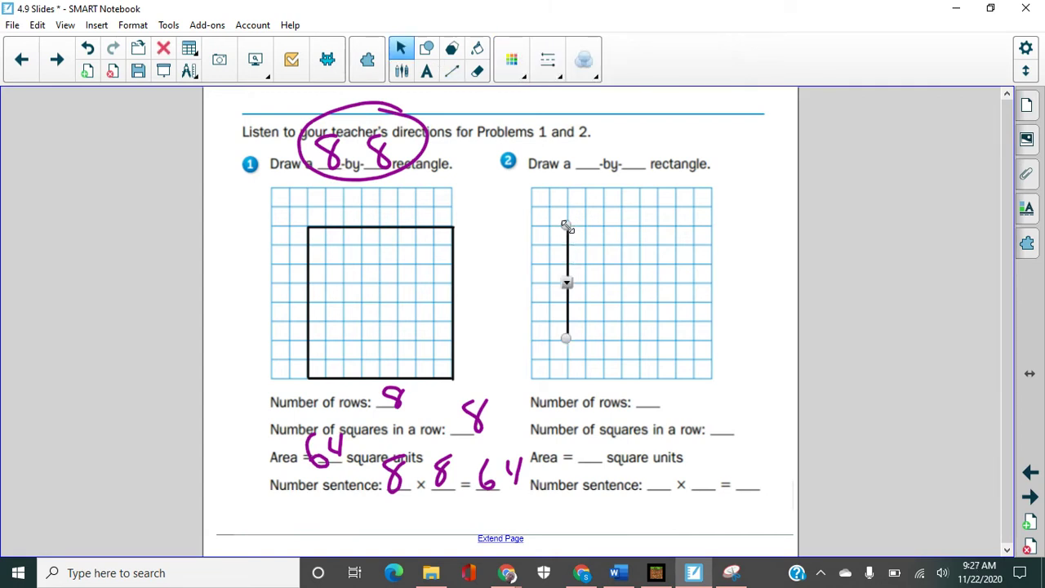
{"action": "key", "text": "p"}
{"action": "mouse_move", "coordinate": [576, 136]}
{"action": "left_mouse_down"}
{"action": "mouse_move", "coordinate": [594, 168]}
{"action": "mouse_move", "coordinate": [642, 138]}
{"action": "mouse_move", "coordinate": [643, 158]}
{"action": "left_mouse_up"}
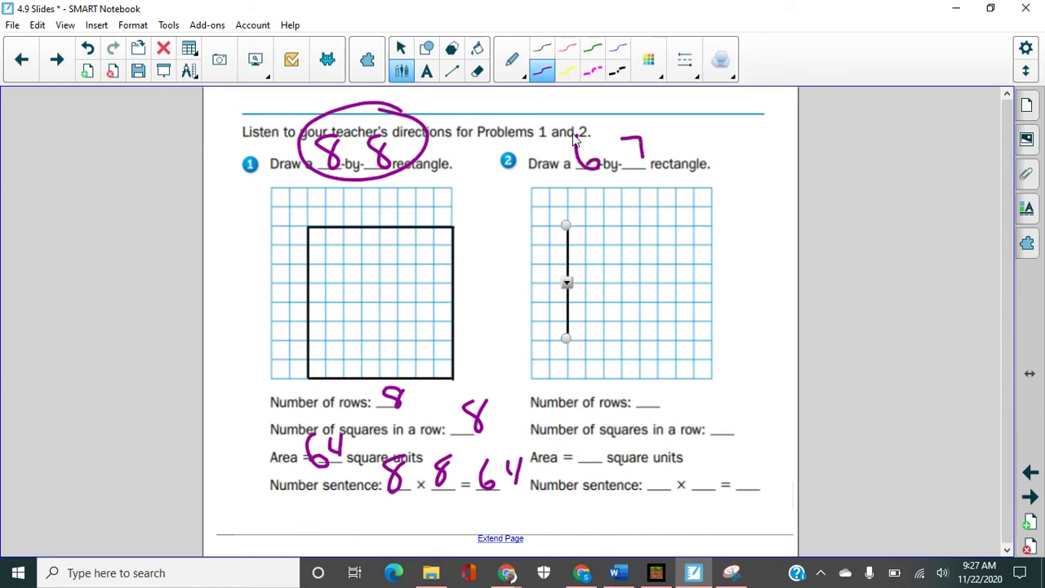
Draw the top, right and bottom straight lines to close problem 2's rectangle
{"action": "left_click", "coordinate": [450, 71]}
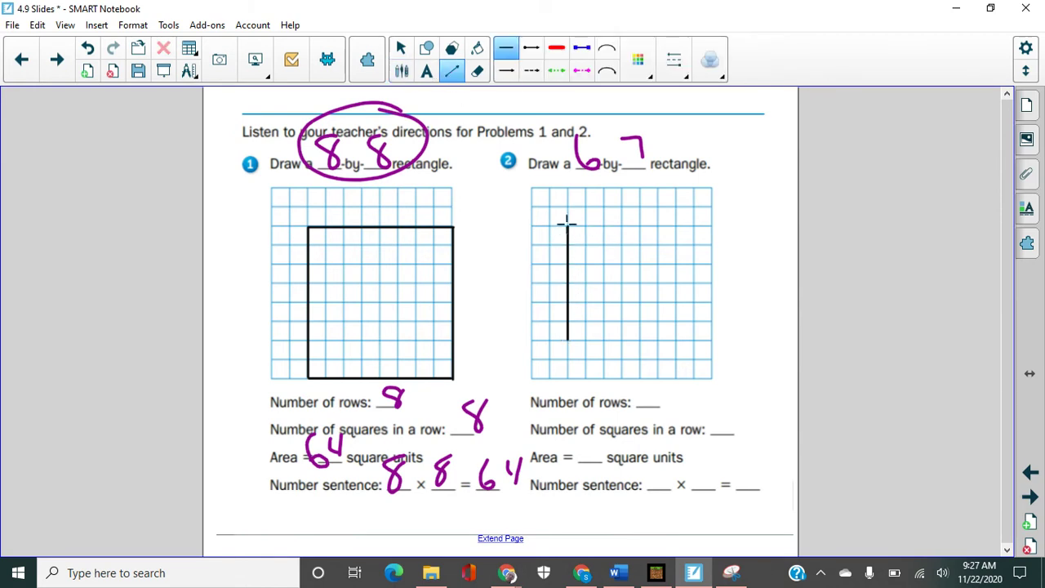
{"action": "left_click_drag", "start_coordinate": [568, 227], "coordinate": [694, 229]}
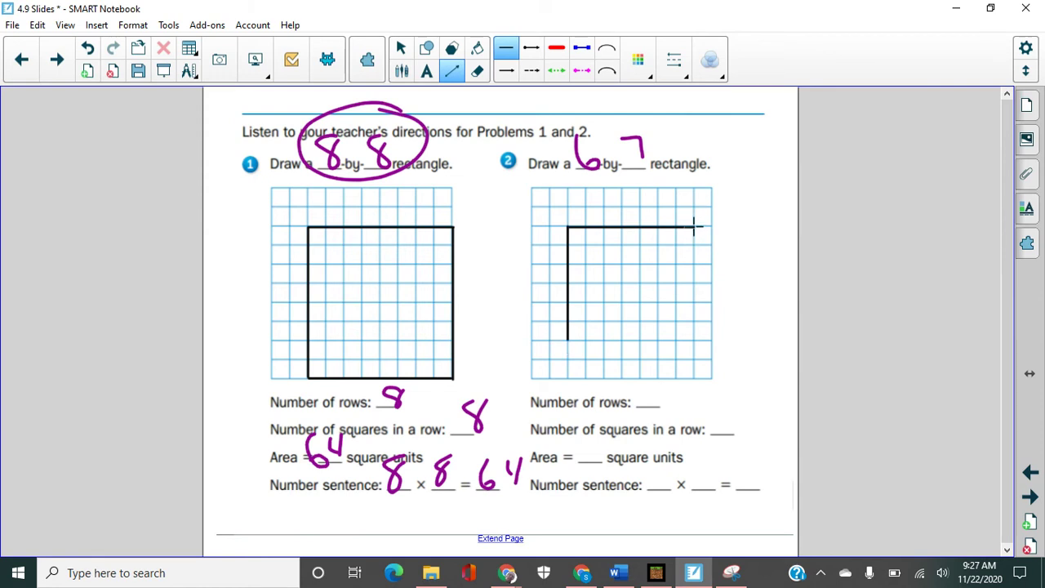
{"action": "left_click_drag", "start_coordinate": [693, 228], "coordinate": [695, 335]}
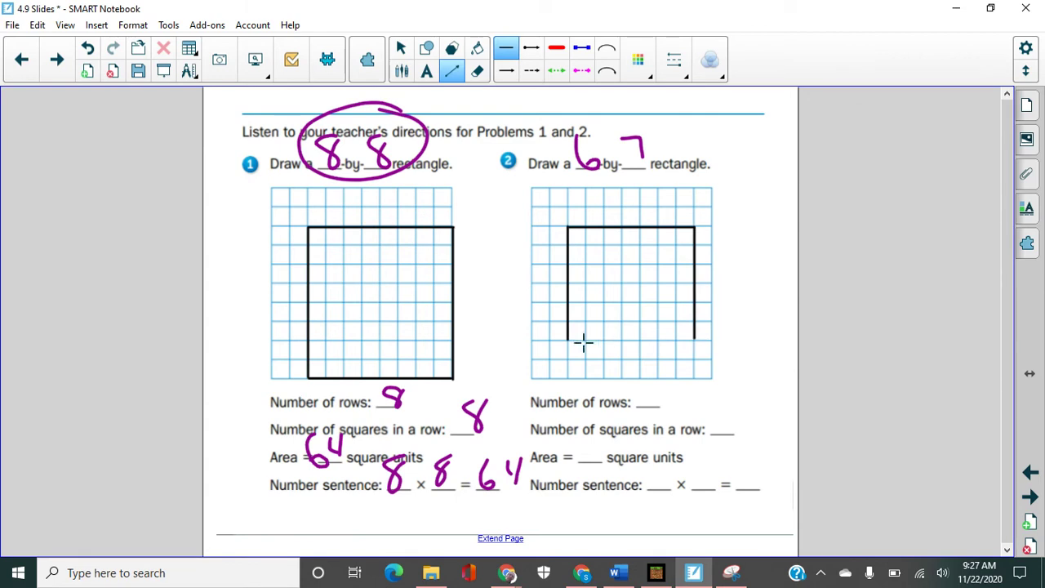
{"action": "left_click_drag", "start_coordinate": [568, 343], "coordinate": [699, 339]}
Handwrite 6 rows, 7 squares per row, area 42 and 6 × 7 = 42 for problem 2
{"action": "left_click", "coordinate": [401, 71]}
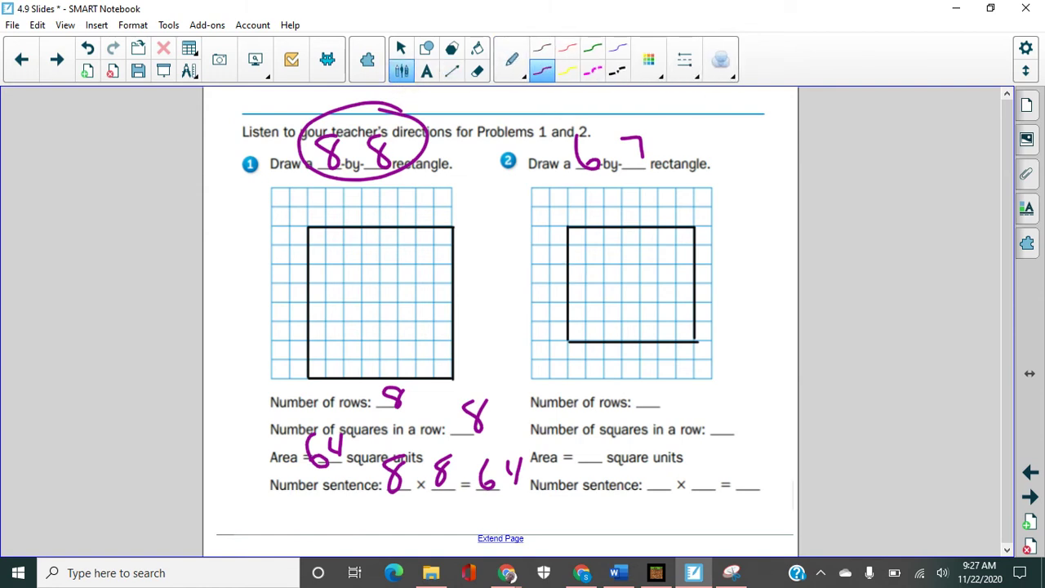
{"action": "left_click_drag", "start_coordinate": [647, 382], "coordinate": [657, 405]}
{"action": "left_click_drag", "start_coordinate": [707, 403], "coordinate": [721, 427]}
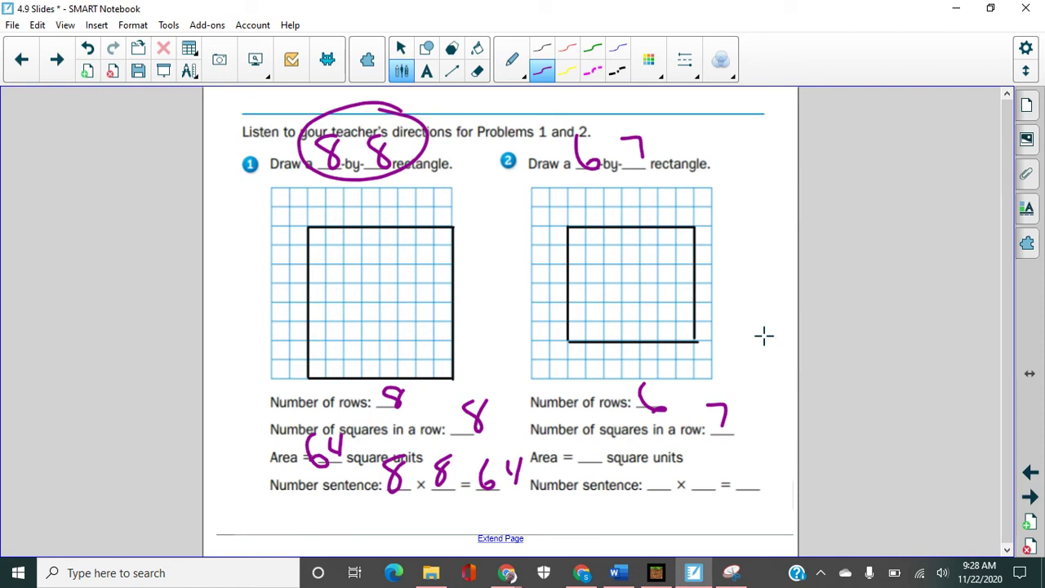
{"action": "mouse_move", "coordinate": [566, 434]}
{"action": "left_mouse_down"}
{"action": "mouse_move", "coordinate": [569, 449]}
{"action": "mouse_move", "coordinate": [587, 442]}
{"action": "mouse_move", "coordinate": [581, 460]}
{"action": "left_mouse_up"}
{"action": "left_click_drag", "start_coordinate": [589, 440], "coordinate": [605, 457]}
{"action": "mouse_move", "coordinate": [665, 462]}
{"action": "left_mouse_down"}
{"action": "mouse_move", "coordinate": [666, 475]}
{"action": "mouse_move", "coordinate": [698, 463]}
{"action": "mouse_move", "coordinate": [699, 476]}
{"action": "mouse_move", "coordinate": [750, 470]}
{"action": "left_mouse_up"}
{"action": "mouse_move", "coordinate": [748, 458]}
{"action": "left_mouse_down"}
{"action": "mouse_move", "coordinate": [750, 487]}
{"action": "mouse_move", "coordinate": [782, 483]}
{"action": "left_mouse_up"}
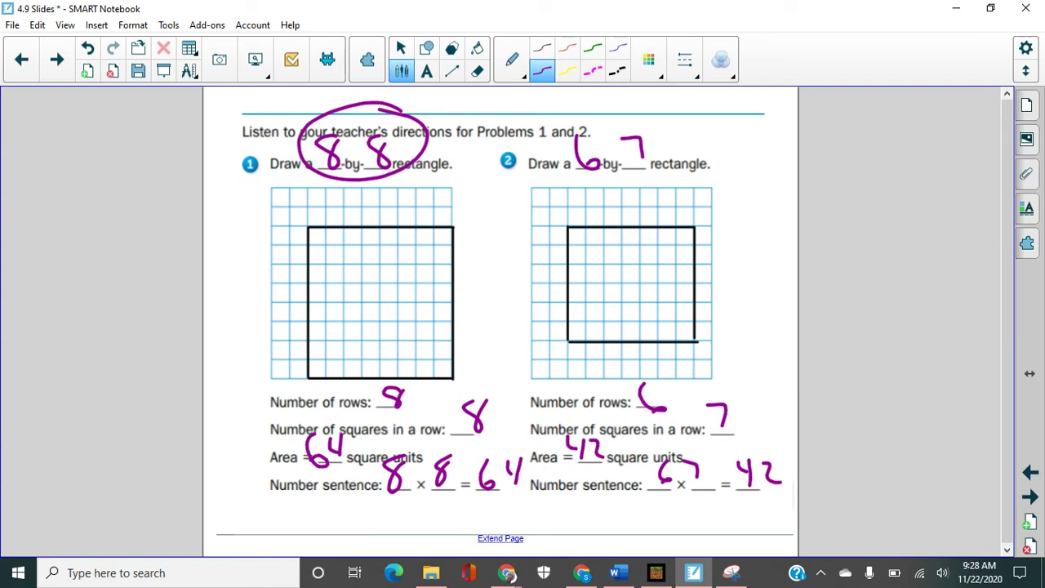
Go to the MJ 125 Areas of Rectangles page and fit it to Page Width
{"action": "left_click", "coordinate": [1030, 496]}
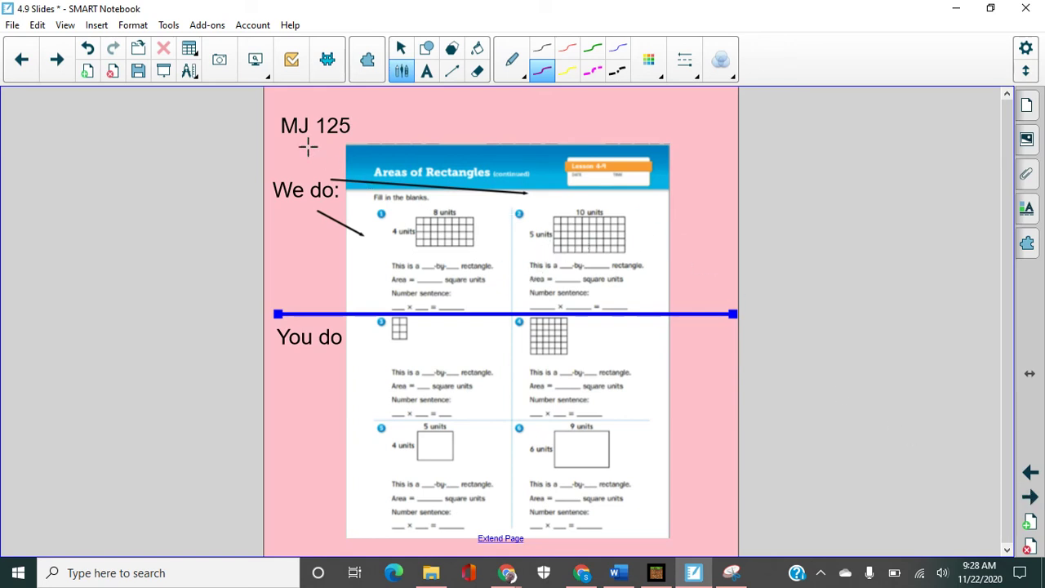
{"action": "left_click", "coordinate": [253, 64]}
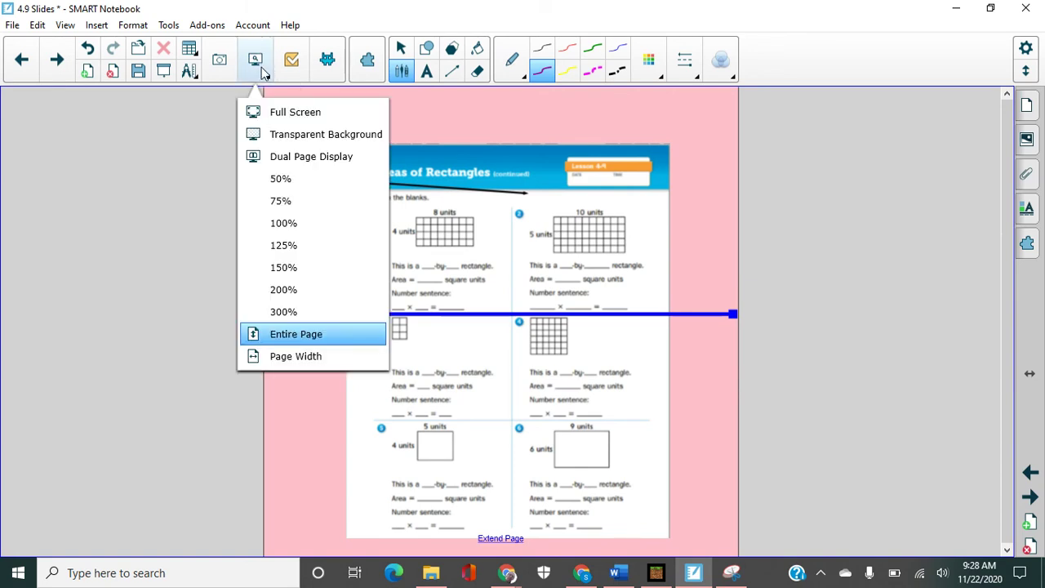
{"action": "left_click", "coordinate": [295, 356]}
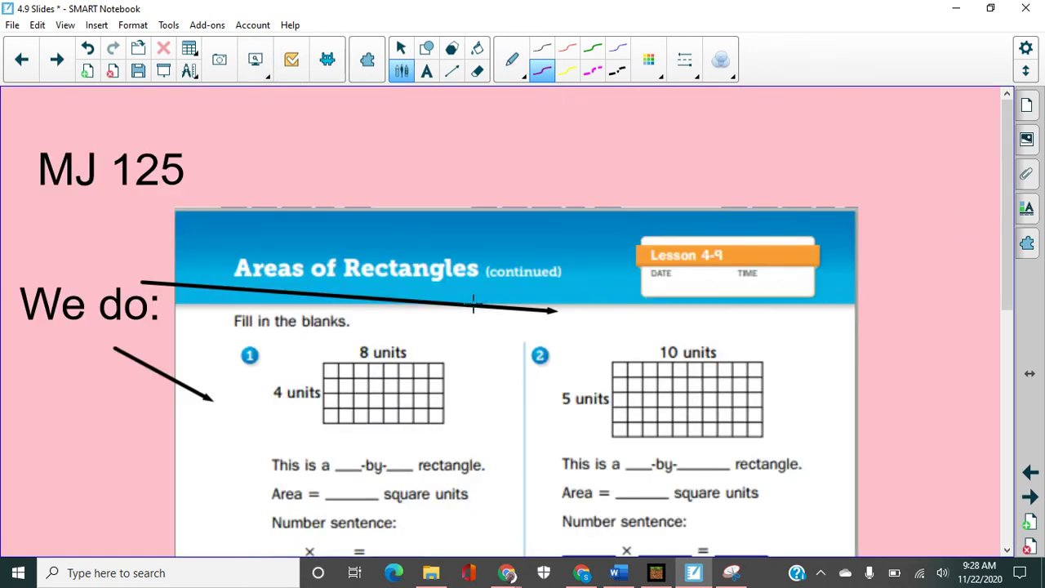
Delete the long arrow crossing the worksheet header
{"action": "left_click", "coordinate": [398, 51]}
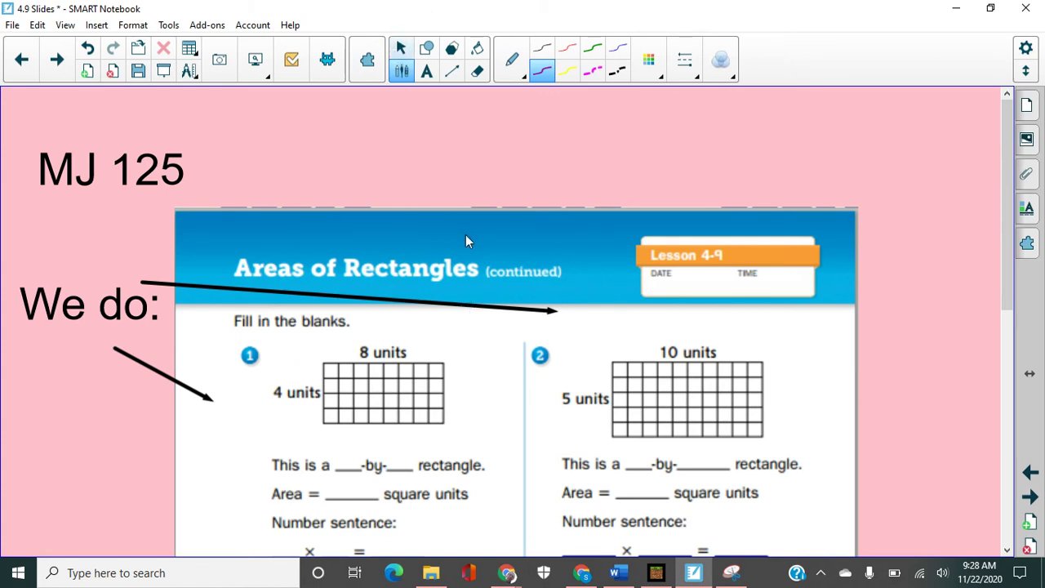
{"action": "left_click", "coordinate": [425, 306]}
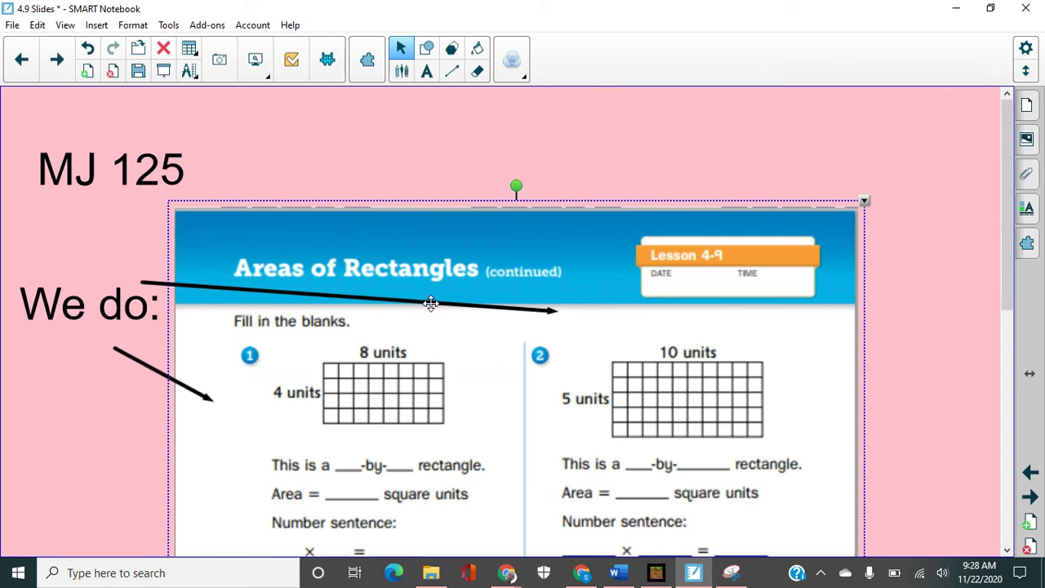
{"action": "left_click", "coordinate": [430, 303]}
{"action": "key", "text": "Delete"}
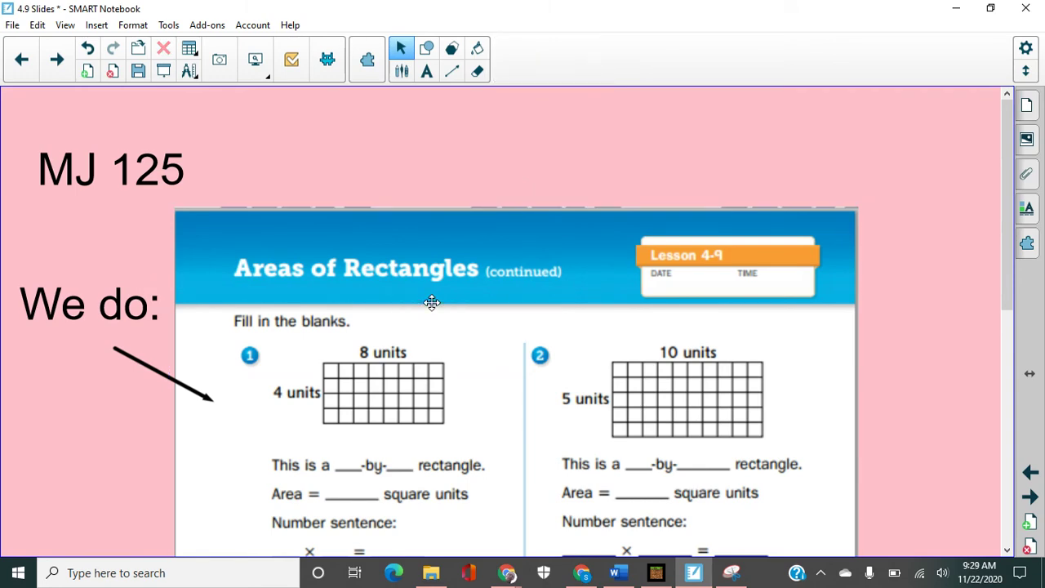
Move the worksheet up and pen in problem 1's dimensions, 4 and 8
{"action": "left_click_drag", "start_coordinate": [431, 300], "coordinate": [446, 226]}
{"action": "left_click", "coordinate": [183, 357]}
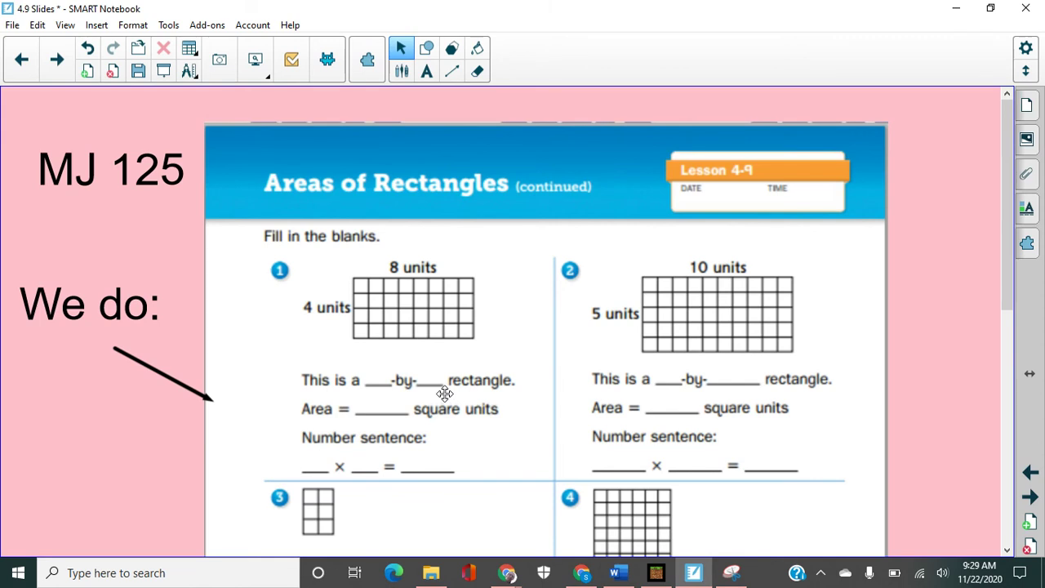
{"action": "left_click", "coordinate": [401, 71]}
{"action": "mouse_move", "coordinate": [381, 346]}
{"action": "left_mouse_down"}
{"action": "mouse_move", "coordinate": [369, 365]}
{"action": "mouse_move", "coordinate": [389, 364]}
{"action": "left_mouse_up"}
{"action": "mouse_move", "coordinate": [384, 352]}
{"action": "left_mouse_down"}
{"action": "mouse_move", "coordinate": [382, 377]}
{"action": "mouse_move", "coordinate": [445, 370]}
{"action": "left_mouse_up"}
{"action": "left_click_drag", "start_coordinate": [446, 357], "coordinate": [439, 400]}
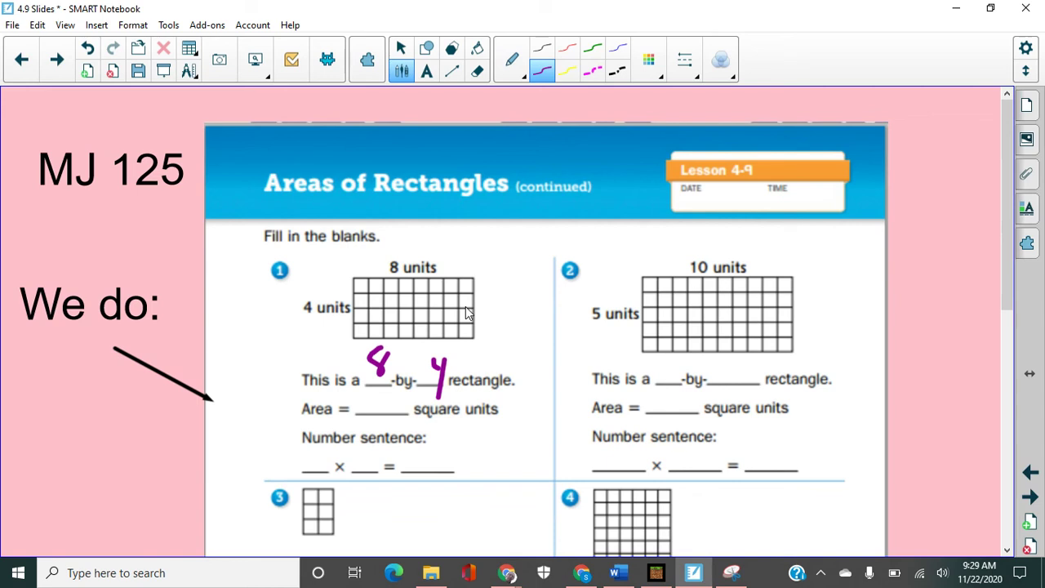
Write area 32, circle the answers, and complete the number sentence 8 × 4 = 32
{"action": "mouse_move", "coordinate": [348, 389]}
{"action": "left_mouse_down"}
{"action": "mouse_move", "coordinate": [368, 404]}
{"action": "mouse_move", "coordinate": [357, 414]}
{"action": "left_mouse_up"}
{"action": "left_click_drag", "start_coordinate": [378, 397], "coordinate": [398, 407]}
{"action": "mouse_move", "coordinate": [459, 328]}
{"action": "left_mouse_down"}
{"action": "mouse_move", "coordinate": [330, 380]}
{"action": "mouse_move", "coordinate": [445, 320]}
{"action": "left_mouse_up"}
{"action": "mouse_move", "coordinate": [309, 466]}
{"action": "left_mouse_down"}
{"action": "mouse_move", "coordinate": [299, 466]}
{"action": "mouse_move", "coordinate": [400, 481]}
{"action": "mouse_move", "coordinate": [485, 478]}
{"action": "left_mouse_up"}
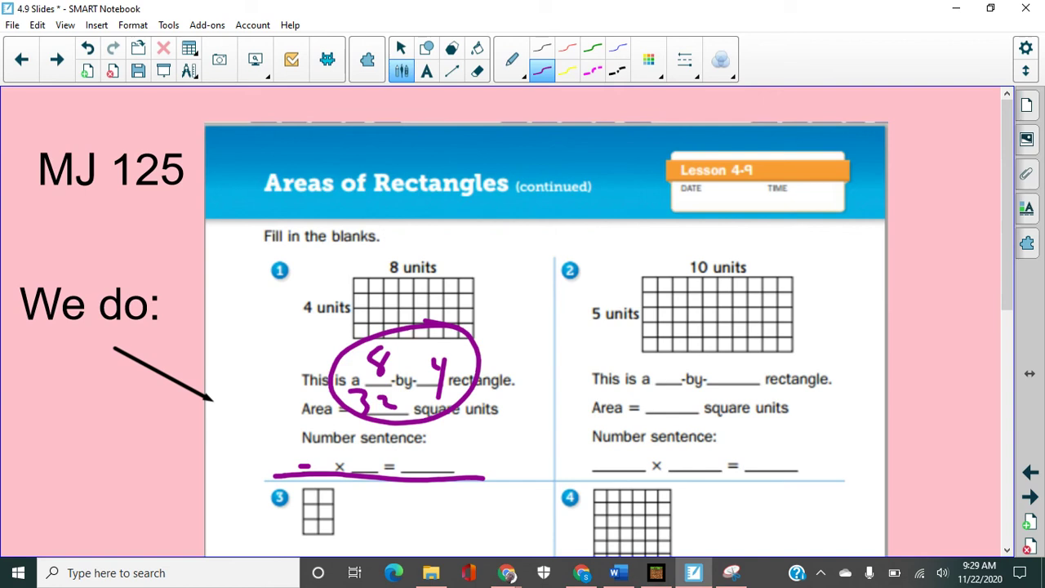
{"action": "mouse_move", "coordinate": [323, 435]}
{"action": "left_mouse_down"}
{"action": "mouse_move", "coordinate": [316, 454]}
{"action": "mouse_move", "coordinate": [318, 445]}
{"action": "mouse_move", "coordinate": [373, 451]}
{"action": "left_mouse_up"}
{"action": "mouse_move", "coordinate": [381, 443]}
{"action": "left_mouse_down"}
{"action": "mouse_move", "coordinate": [382, 466]}
{"action": "mouse_move", "coordinate": [425, 456]}
{"action": "mouse_move", "coordinate": [418, 462]}
{"action": "left_mouse_up"}
{"action": "left_click_drag", "start_coordinate": [441, 443], "coordinate": [454, 451]}
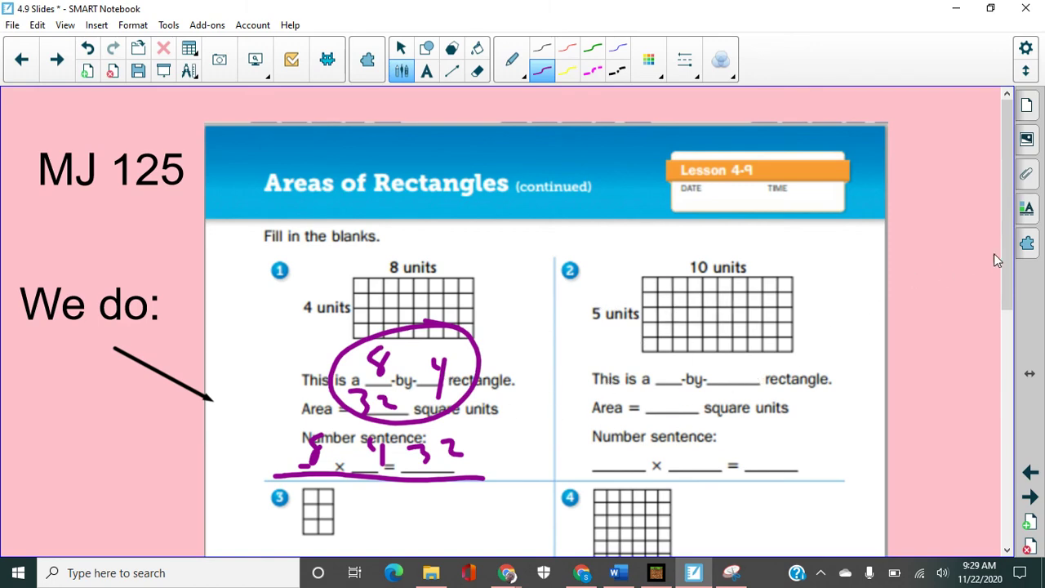
{"action": "left_click_drag", "start_coordinate": [1016, 255], "coordinate": [1018, 365]}
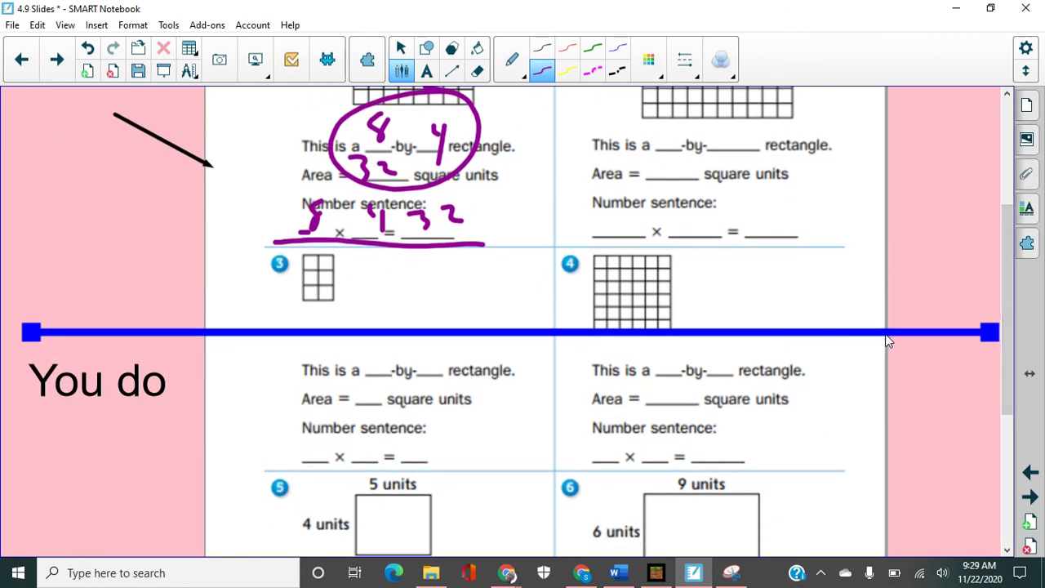
Delete the blue divider line between the We do and You do parts
{"action": "left_click", "coordinate": [886, 333]}
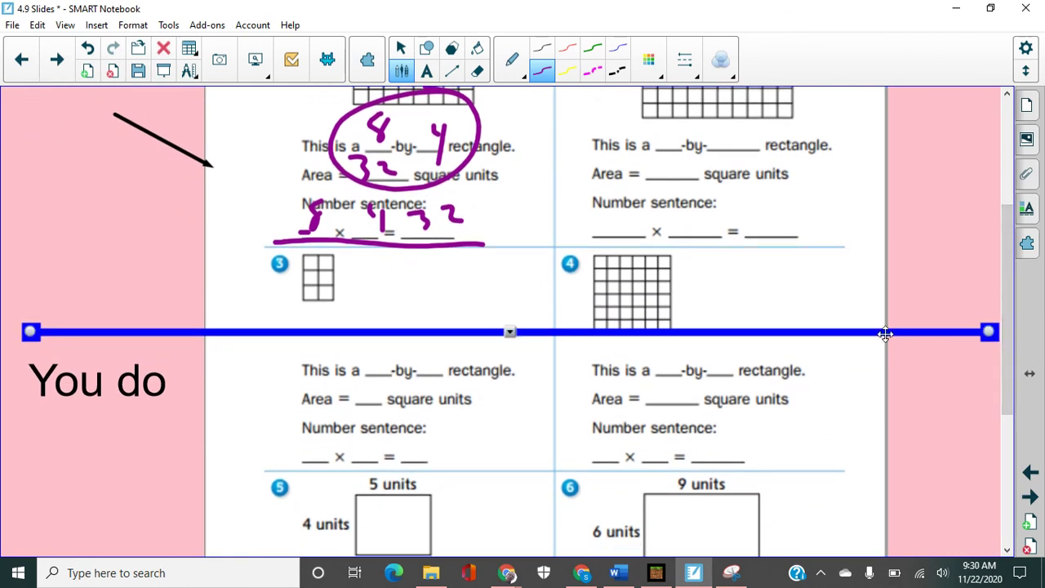
{"action": "key", "text": "Delete"}
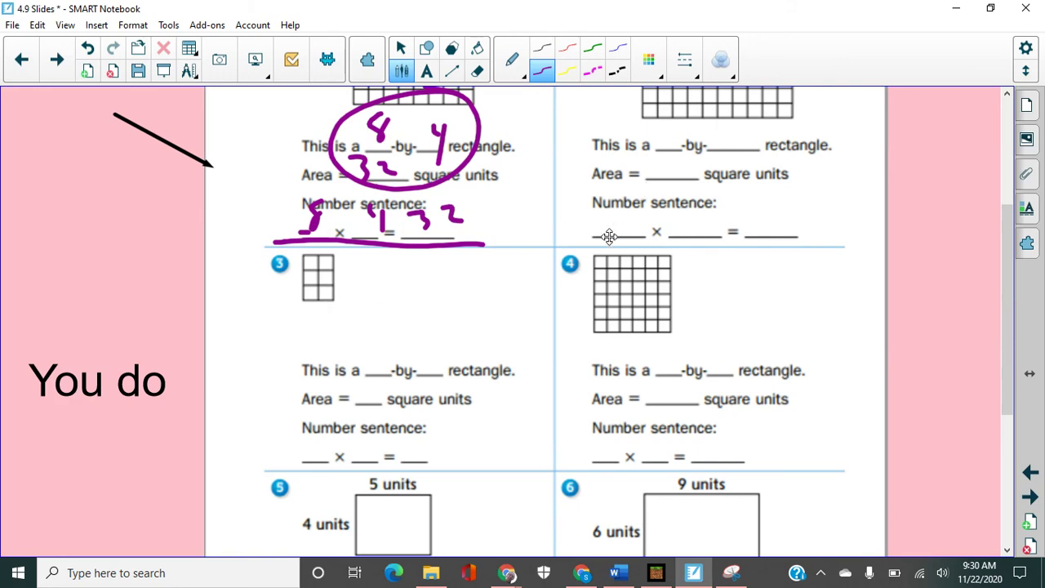
{"action": "scroll", "coordinate": [974, 210], "scroll_direction": "up", "scroll_amount": 3}
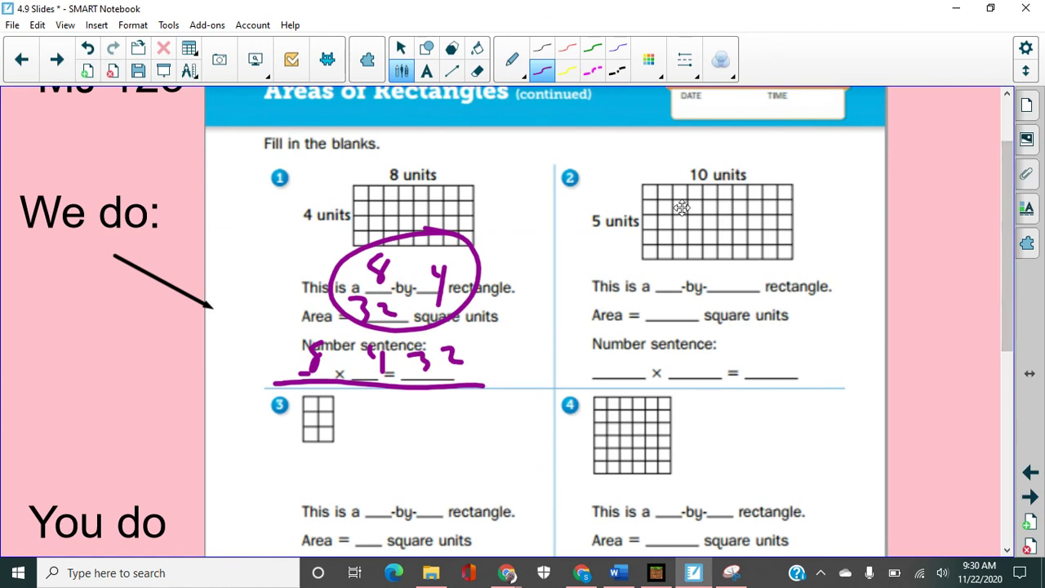
Scroll down to blank problems 5 (5 by 4) and 6 (9 by 6), then bring up Chrome
{"action": "left_click_drag", "start_coordinate": [1004, 227], "coordinate": [1003, 296]}
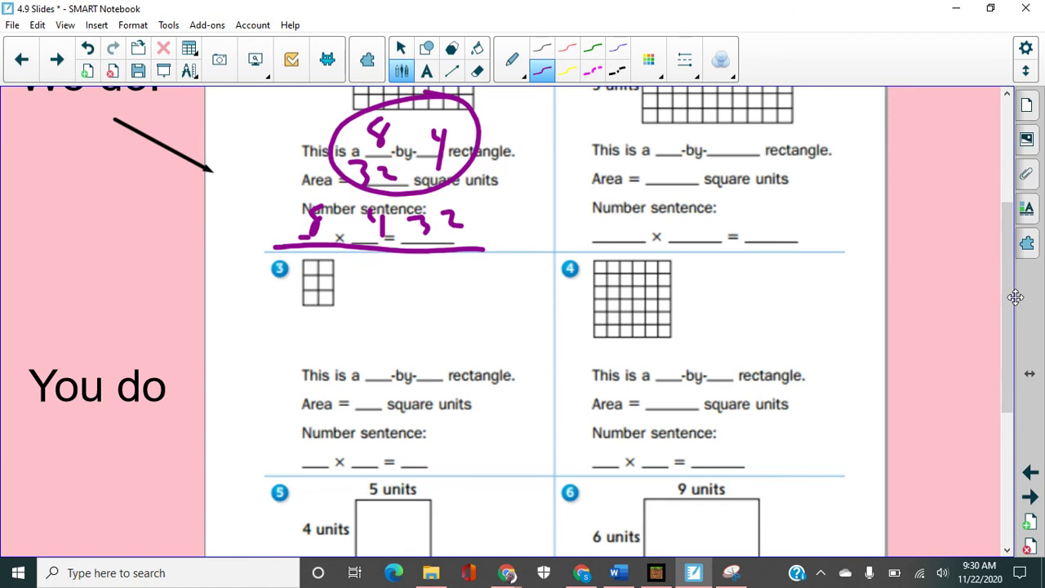
{"action": "left_click_drag", "start_coordinate": [1007, 304], "coordinate": [1006, 418]}
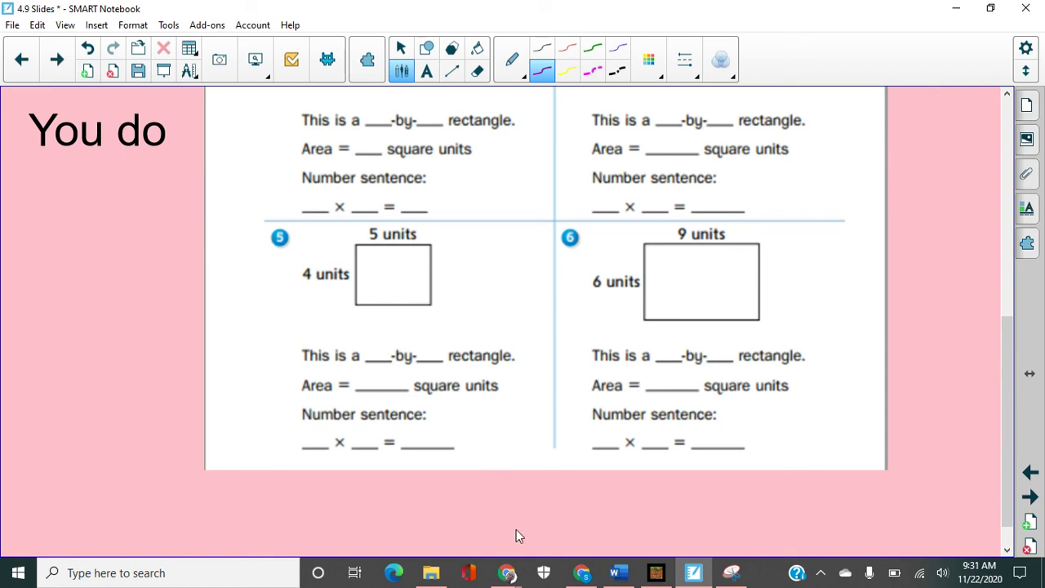
{"action": "left_click", "coordinate": [507, 573]}
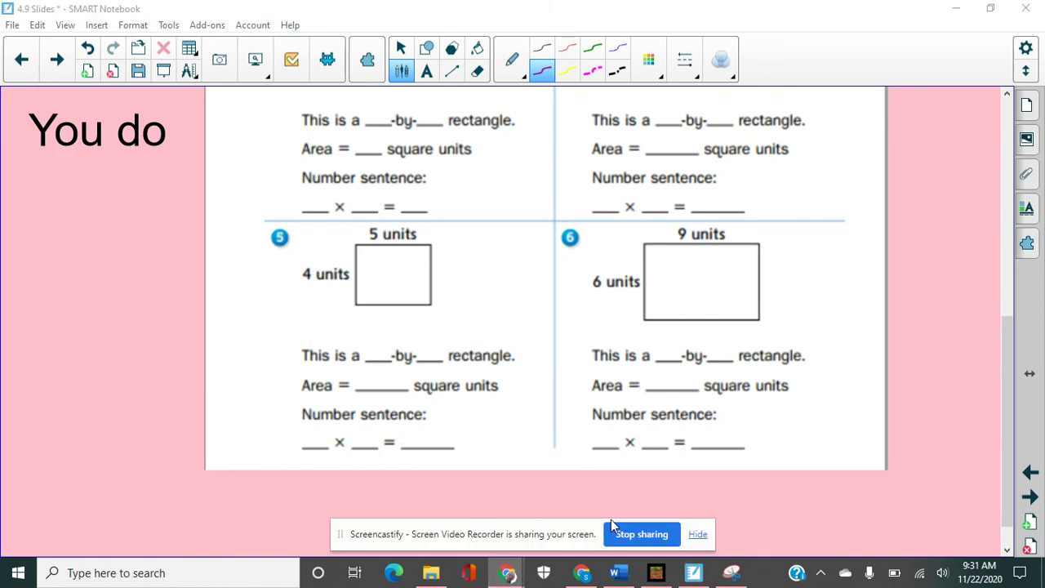